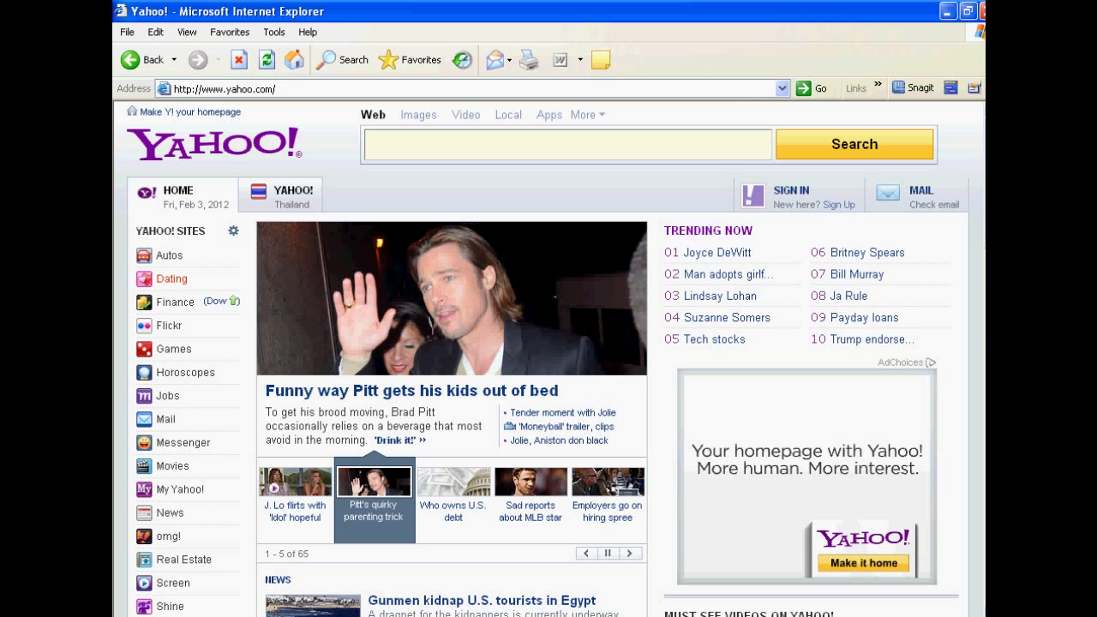
# Step: Go to the Yahoo! account sign-up, accepting the secure-connection notice and answering the certificate prompt
pyautogui.click(225, 88)
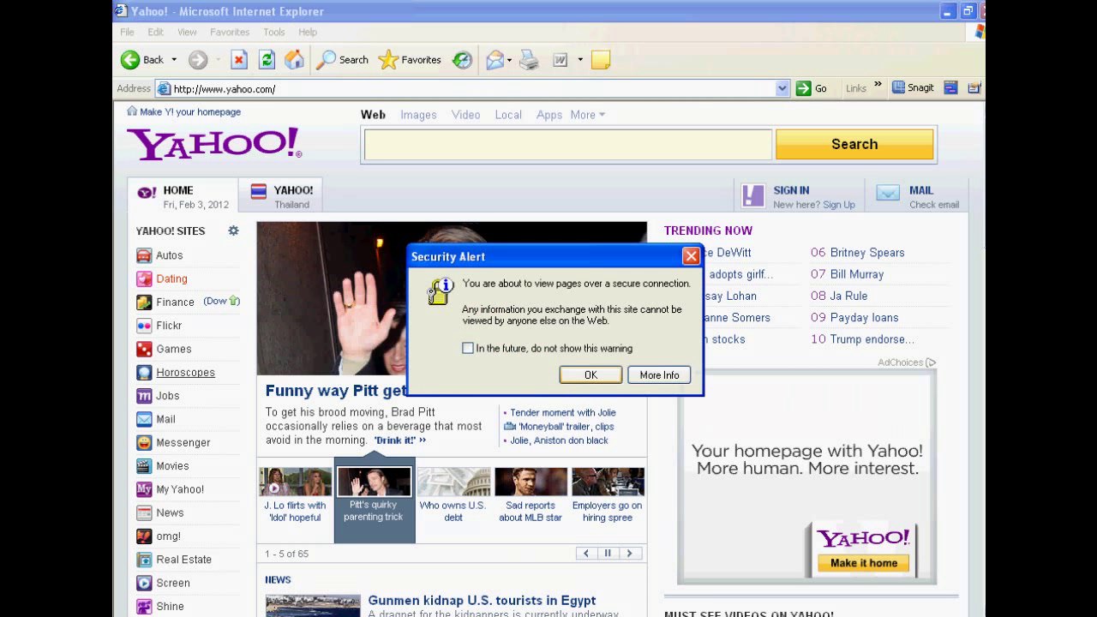
pyautogui.press('Return')
pyautogui.click(225, 88)
pyautogui.press('Return')
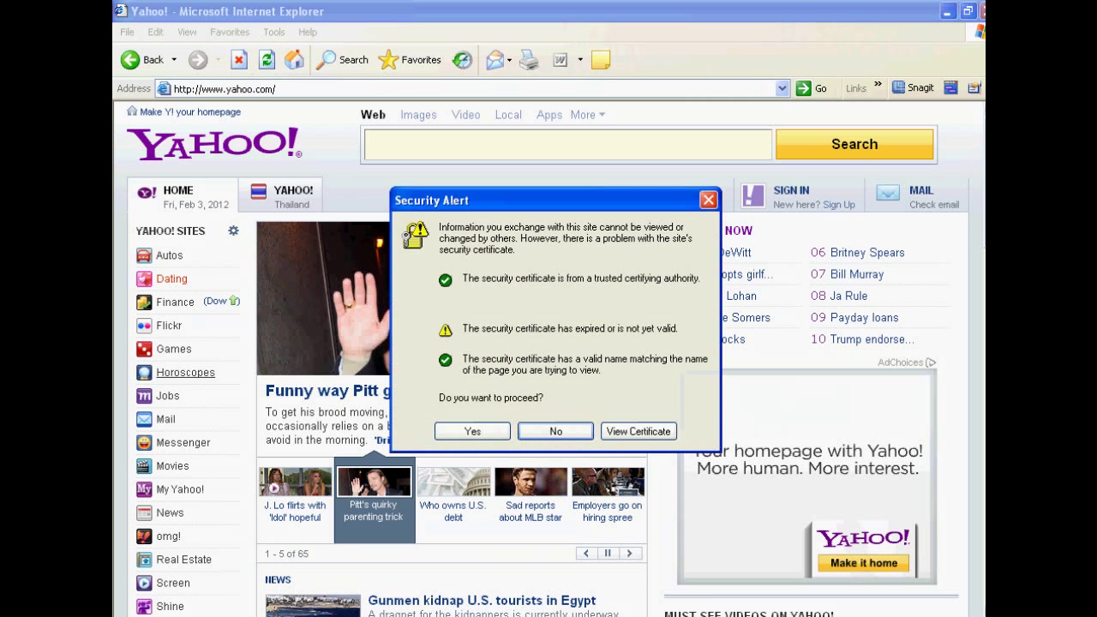
pyautogui.press('Tab')
pyautogui.press('Return')
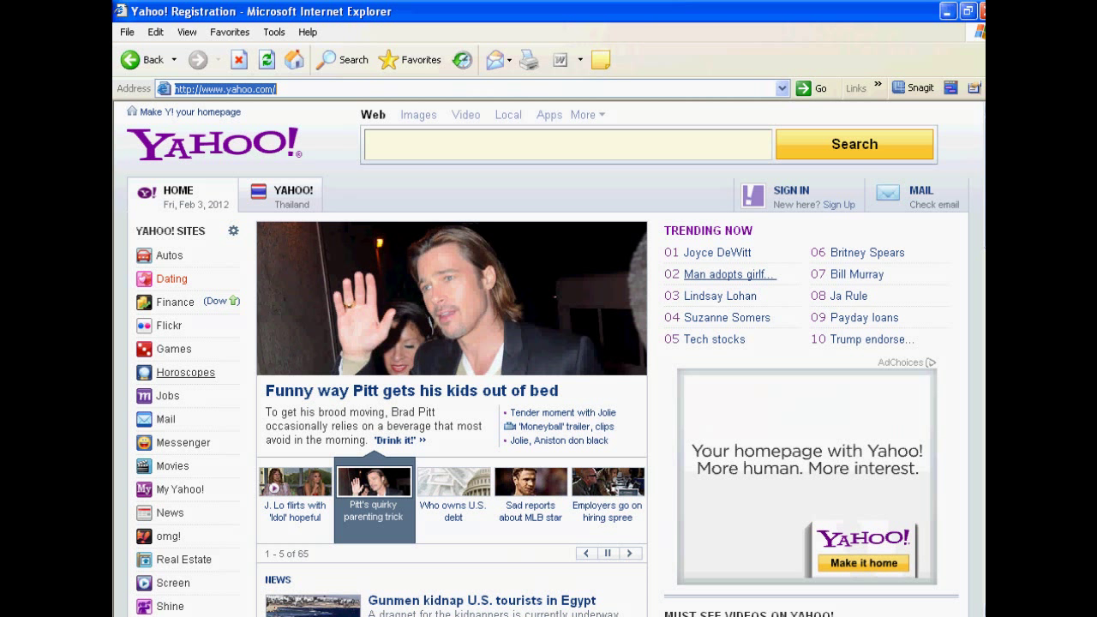
# Step: Answer Yes to each of the three expired-certificate prompts until the empty sign-up form loads
pyautogui.press('Left')
pyautogui.press('Return')
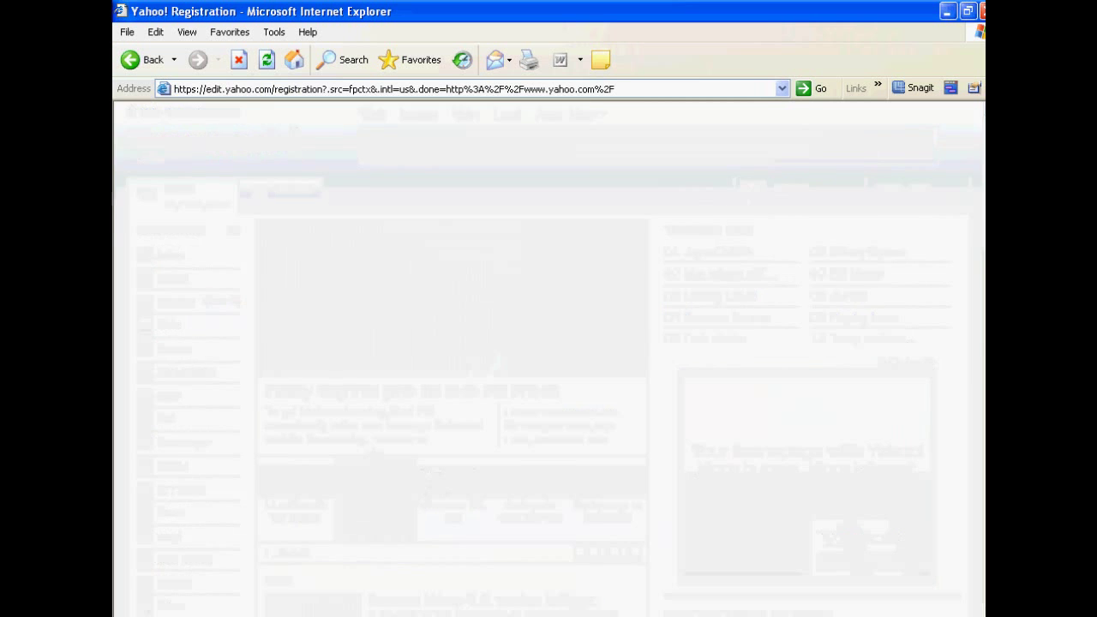
pyautogui.press('Left')
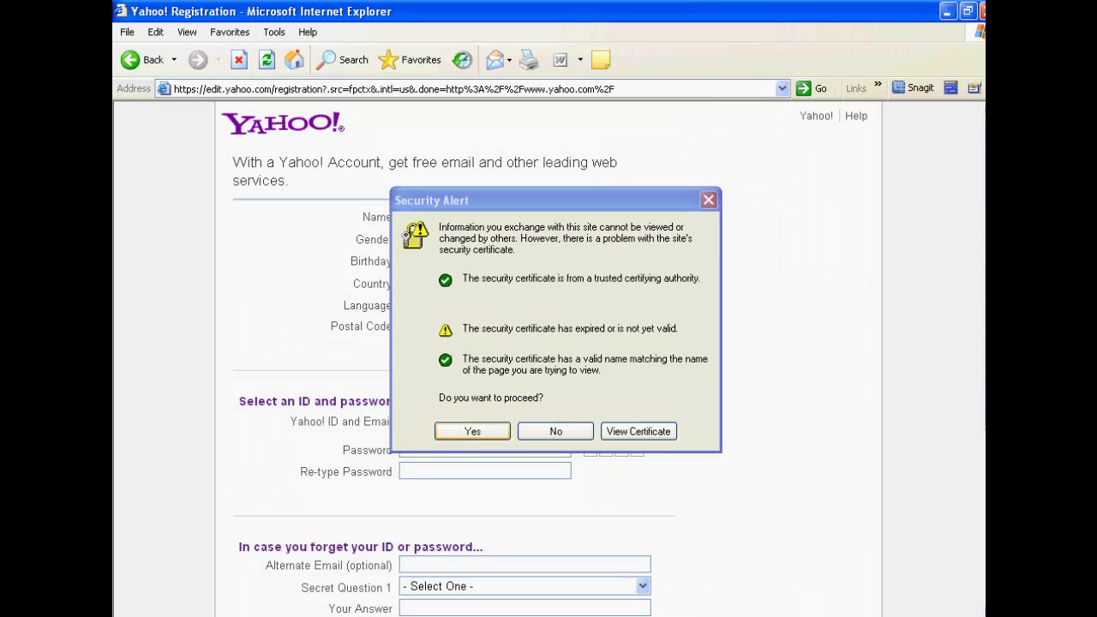
pyautogui.press('Return')
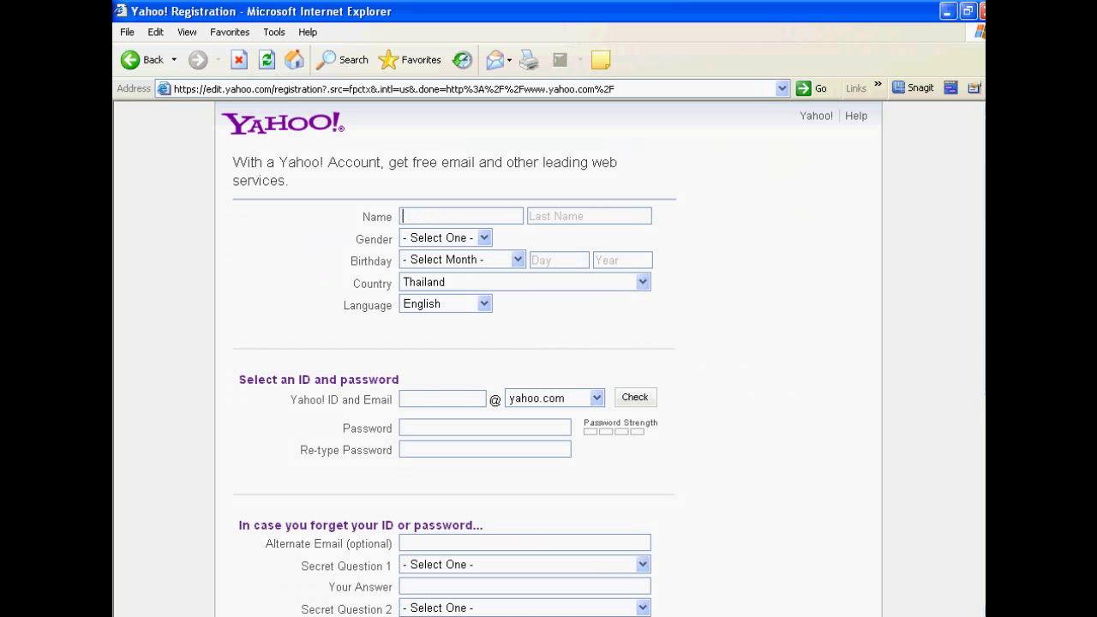
pyautogui.press('Left')
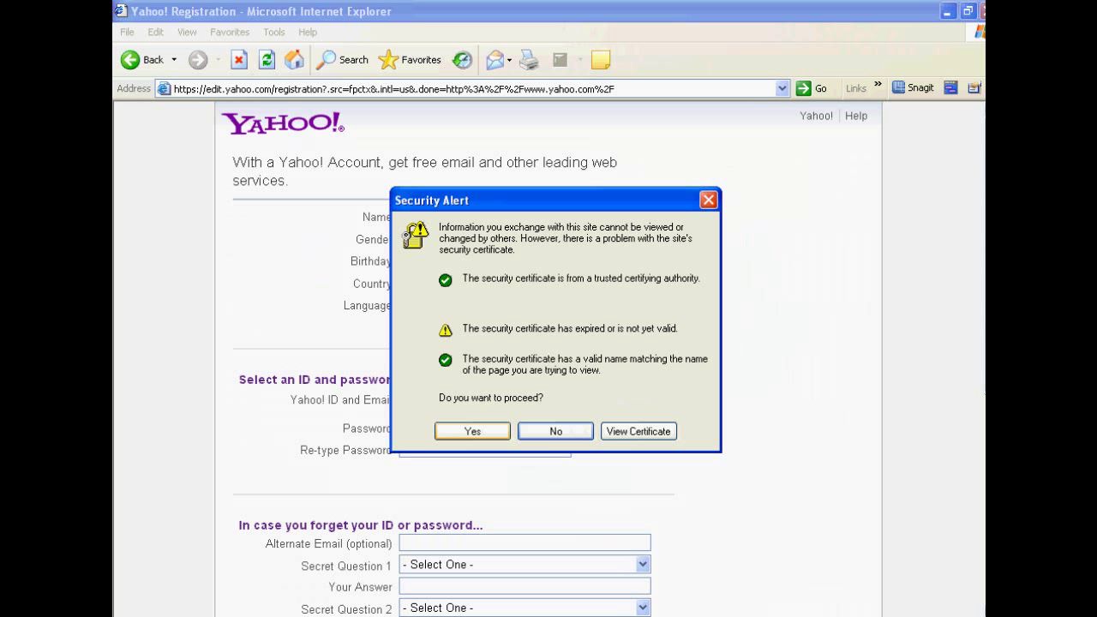
pyautogui.press('Return')
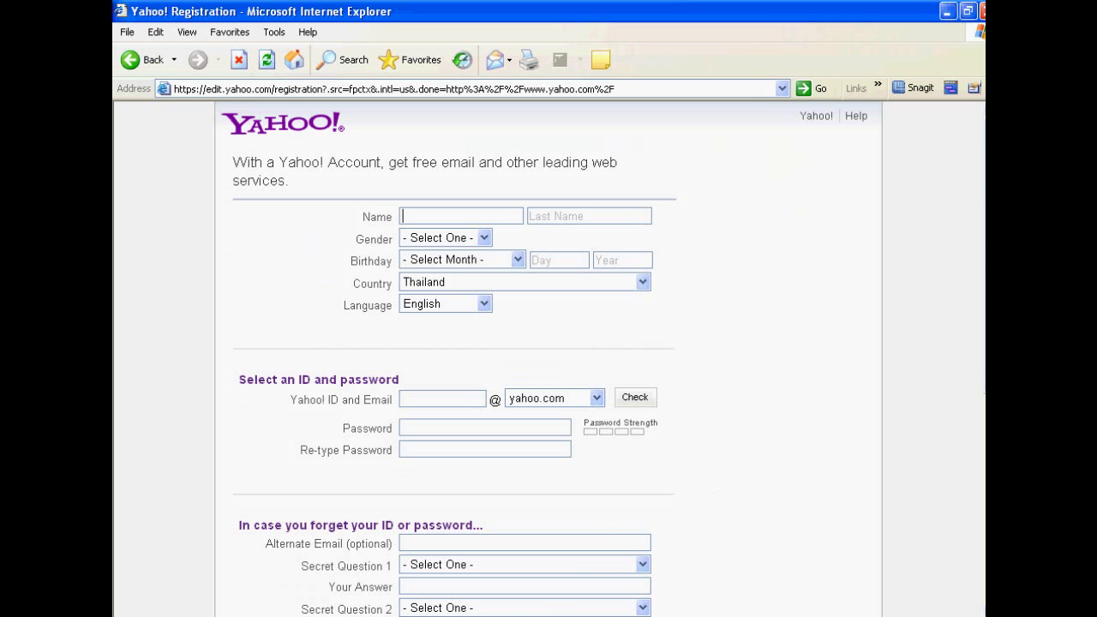
pyautogui.click(643, 282)
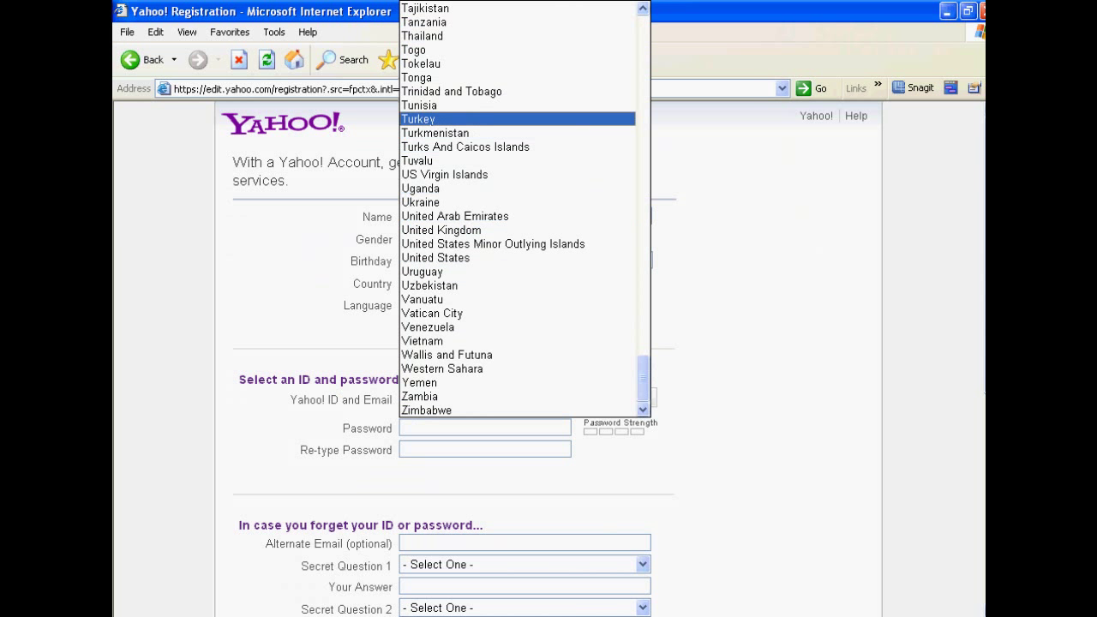
pyautogui.click(463, 36)
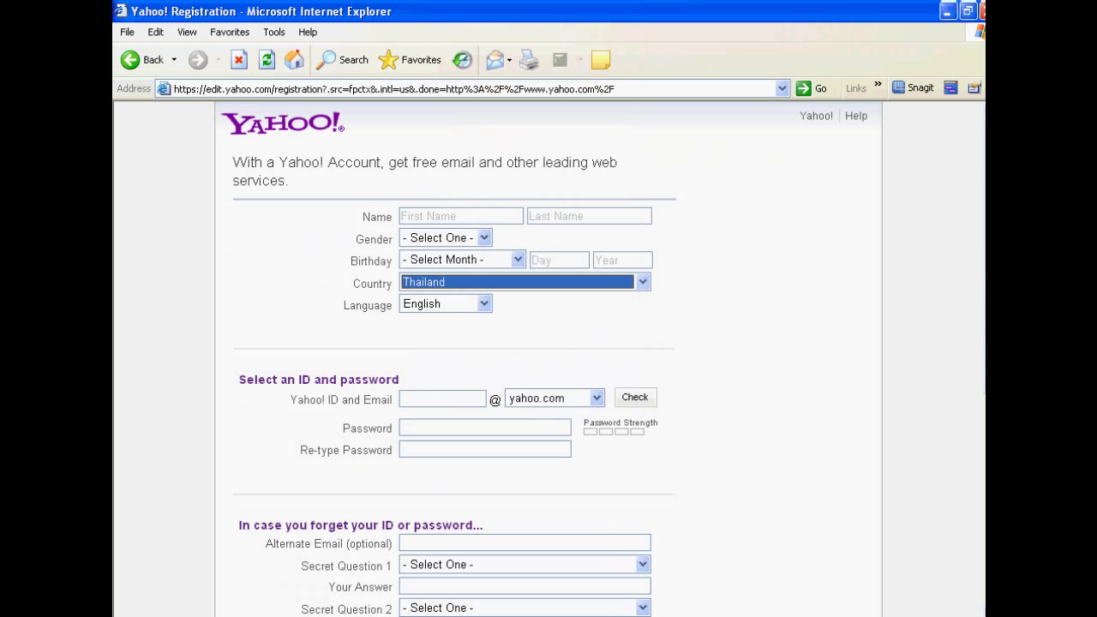
pyautogui.click(484, 304)
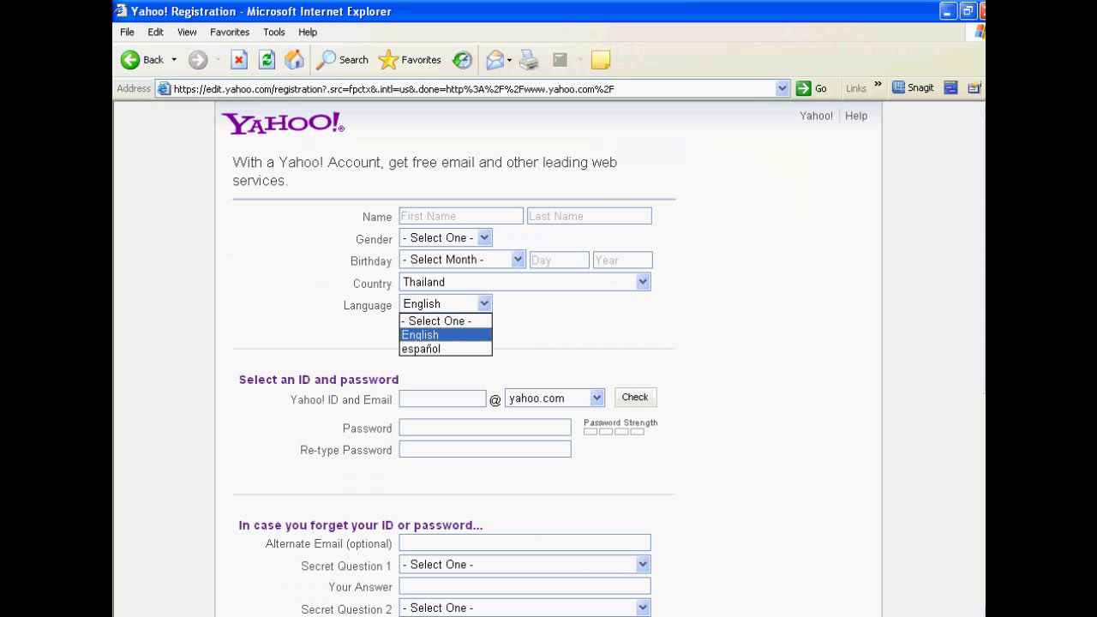
pyautogui.press('Return')
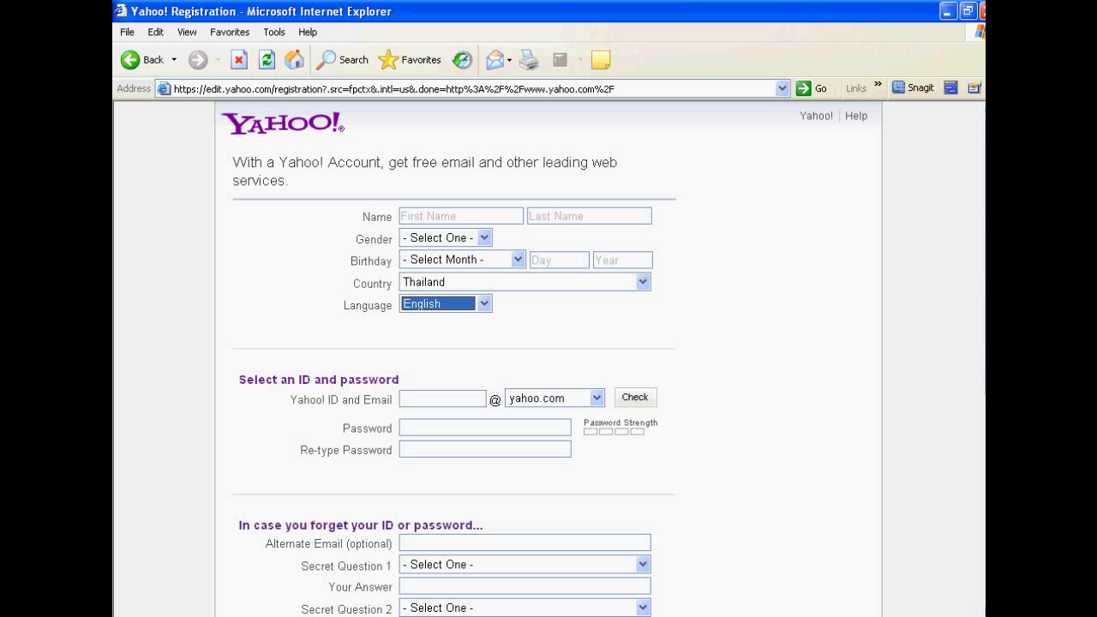
pyautogui.scroll(-5, 549, 360)
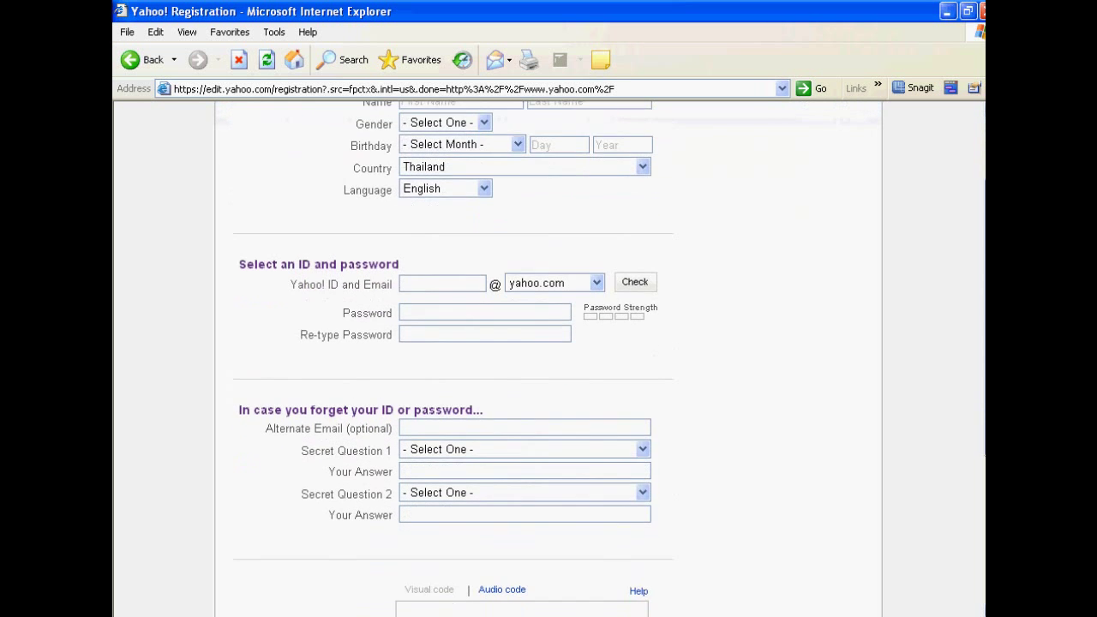
pyautogui.scroll(-1, 549, 360)
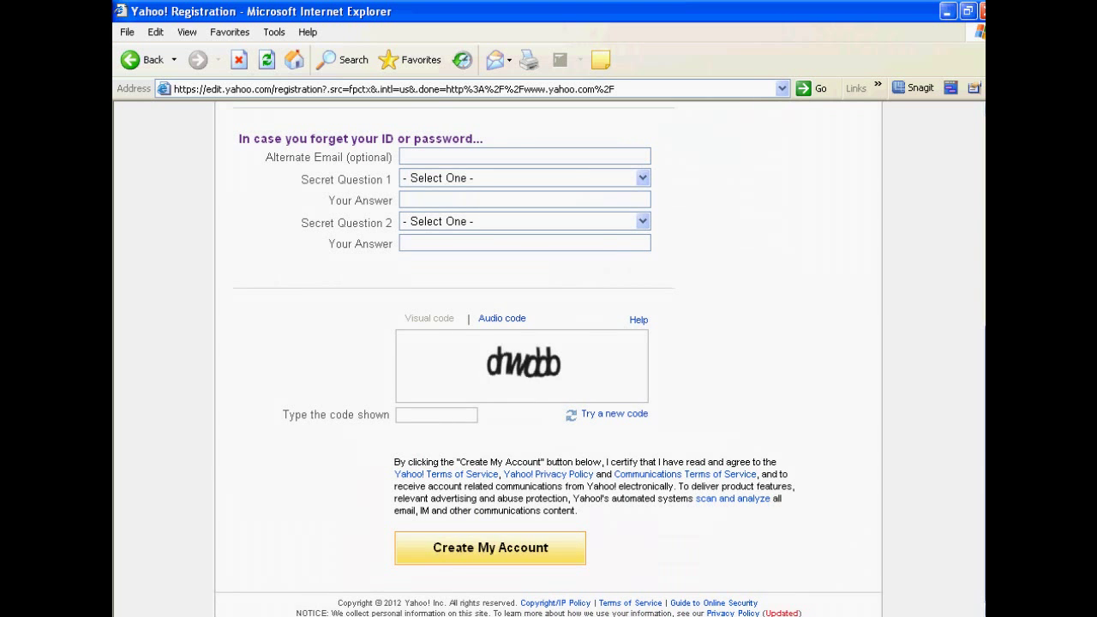
pyautogui.scroll(6, 549, 360)
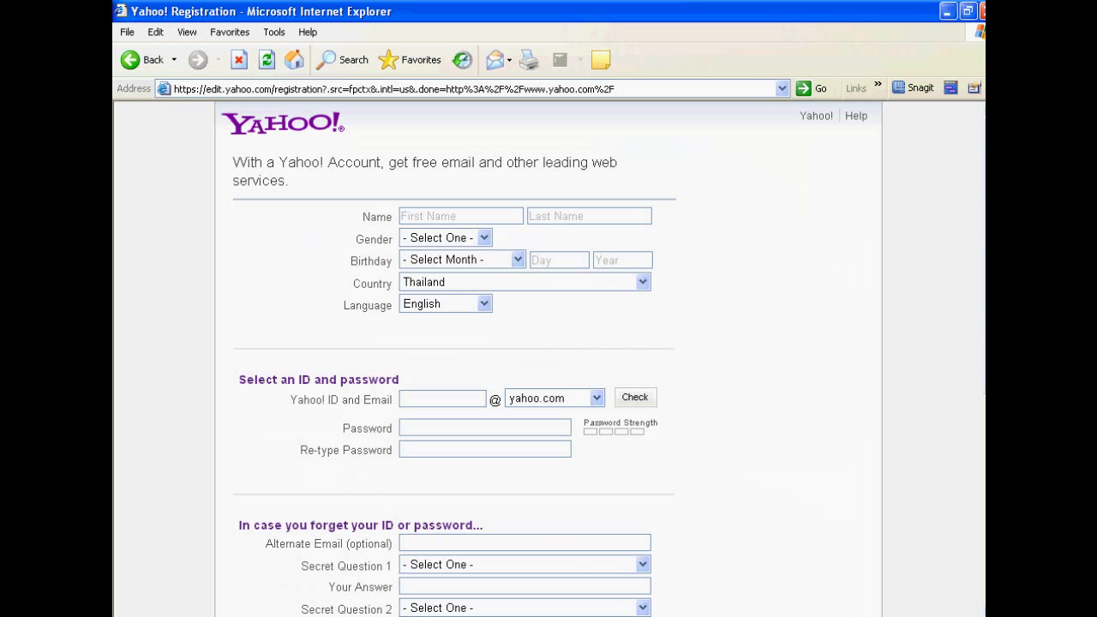
# Step: Choose Female in the Gender dropdown, leaving the birthday month, ID and name fields empty
pyautogui.click(484, 238)
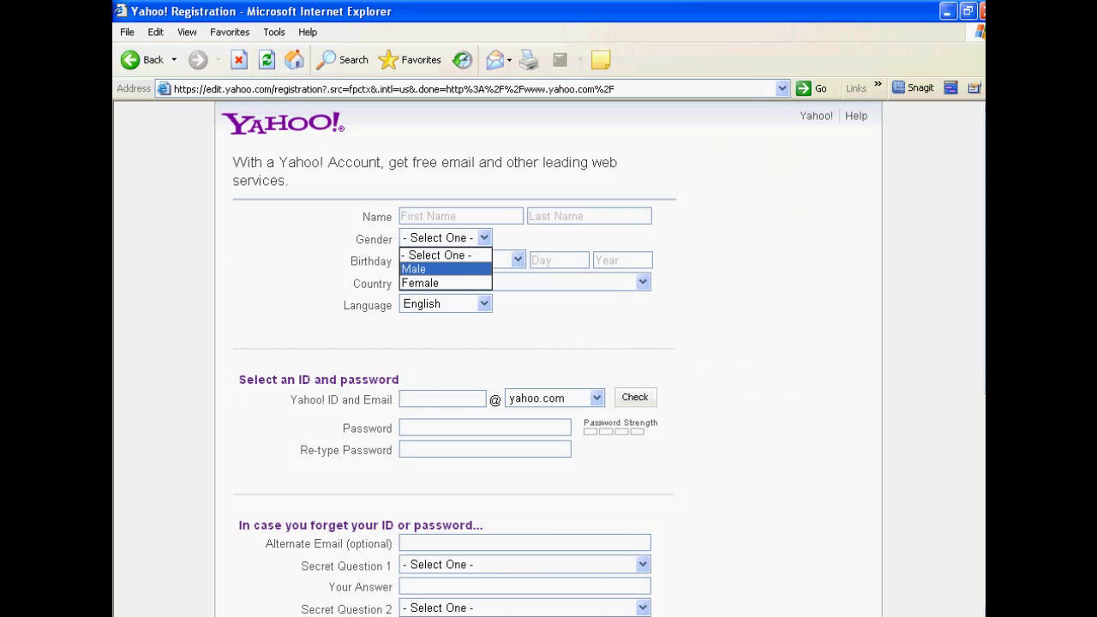
pyautogui.click(420, 283)
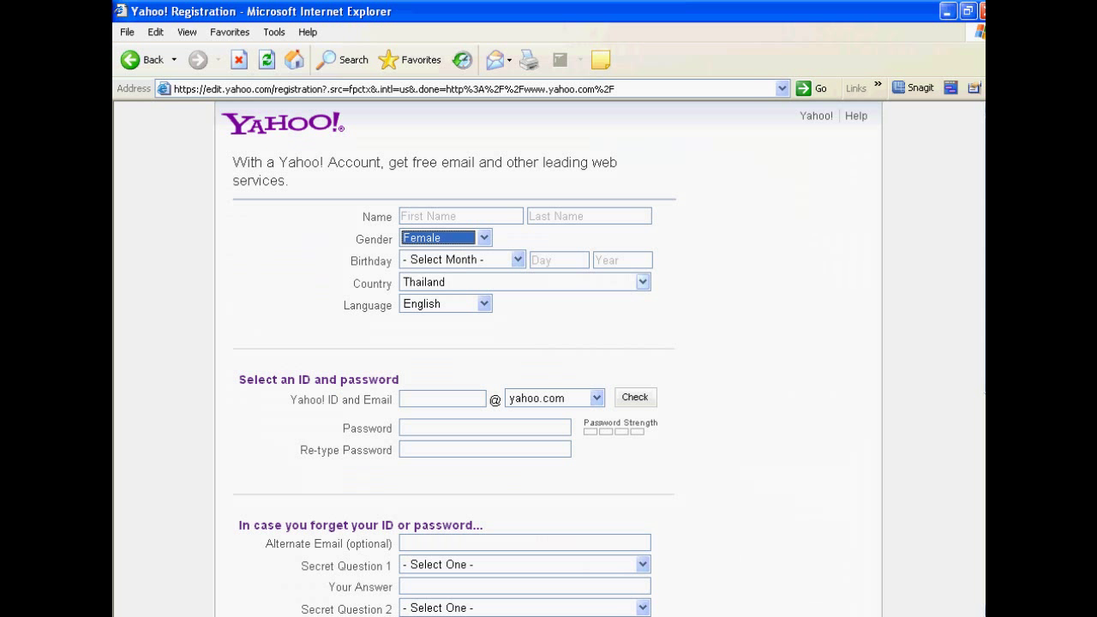
pyautogui.click(518, 259)
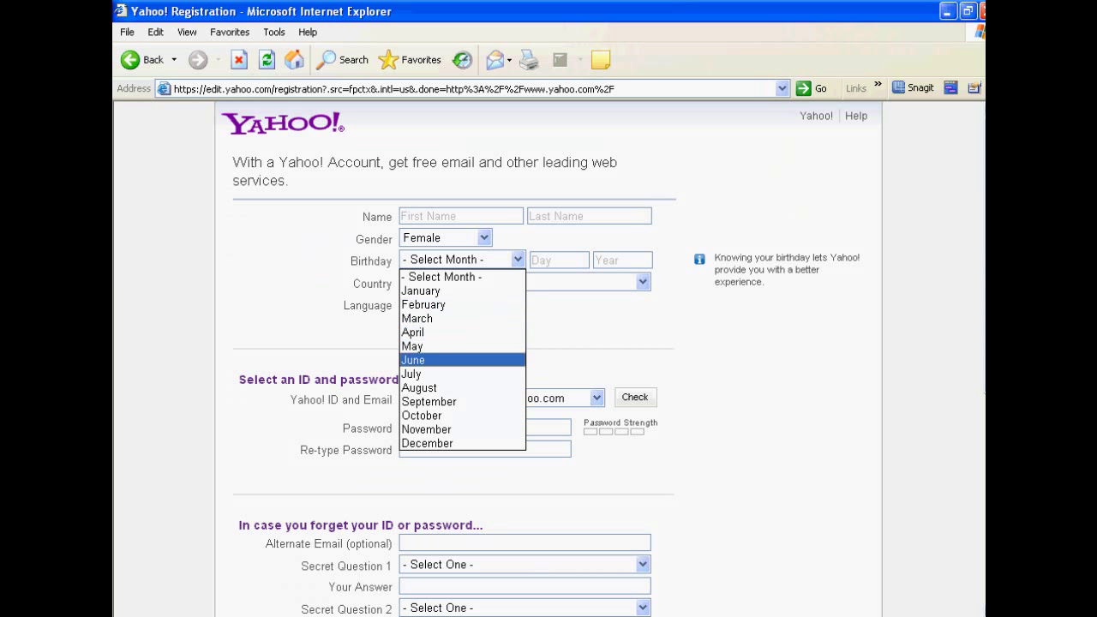
pyautogui.press('Escape')
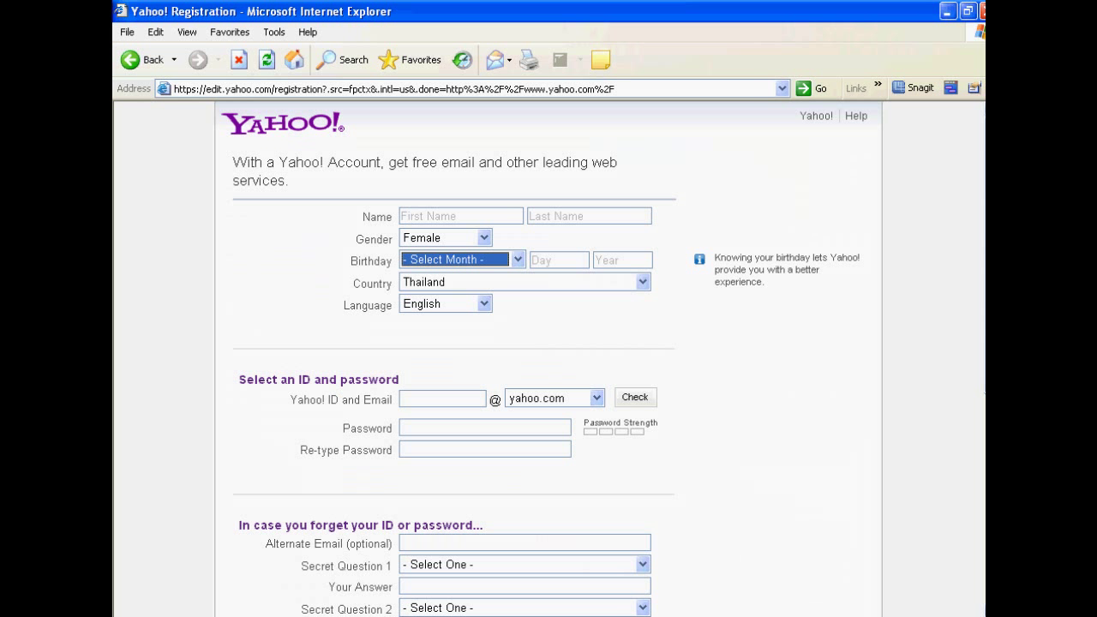
pyautogui.click(442, 399)
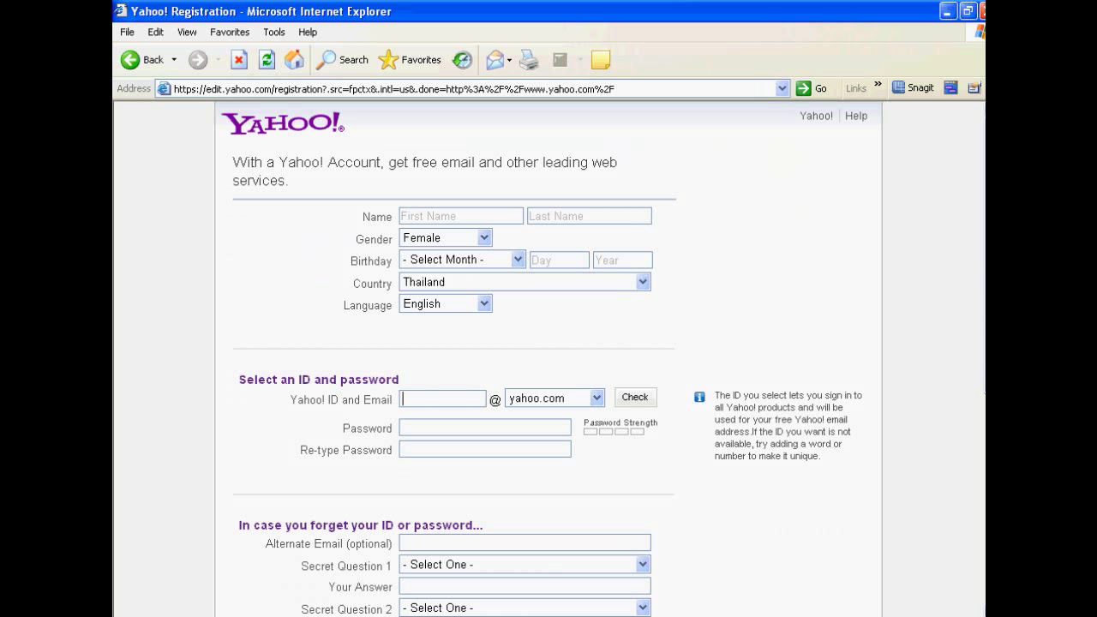
pyautogui.click(460, 216)
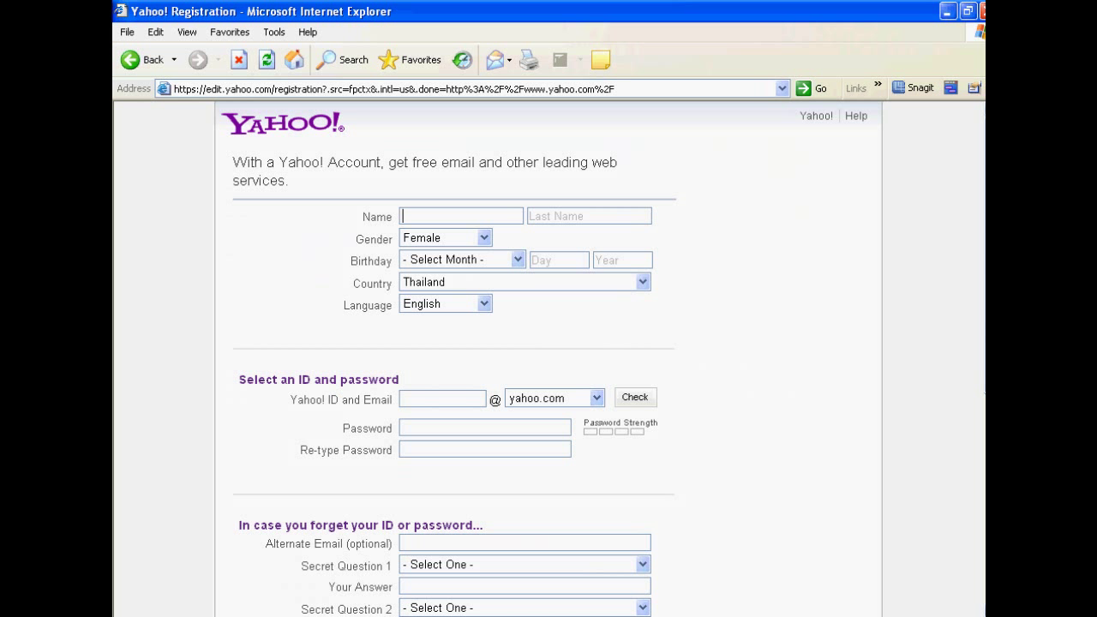
pyautogui.scroll(-3, 549, 360)
# Step: Enter the chosen Yahoo! ID and an 11-character password, then retype the password to confirm it
pyautogui.click(442, 244)
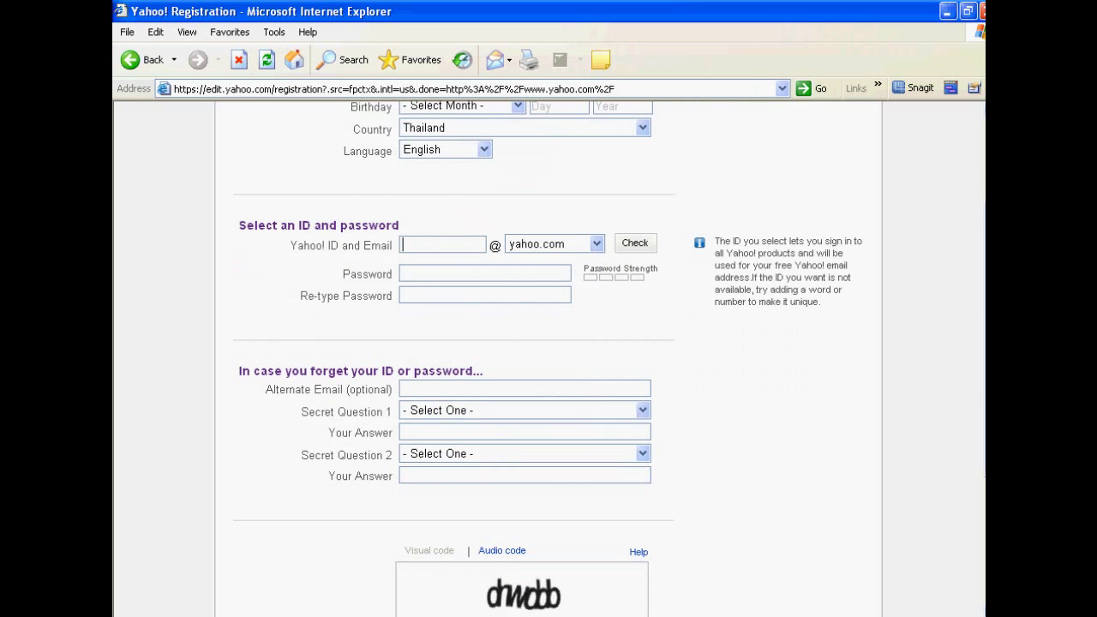
pyautogui.click(484, 273)
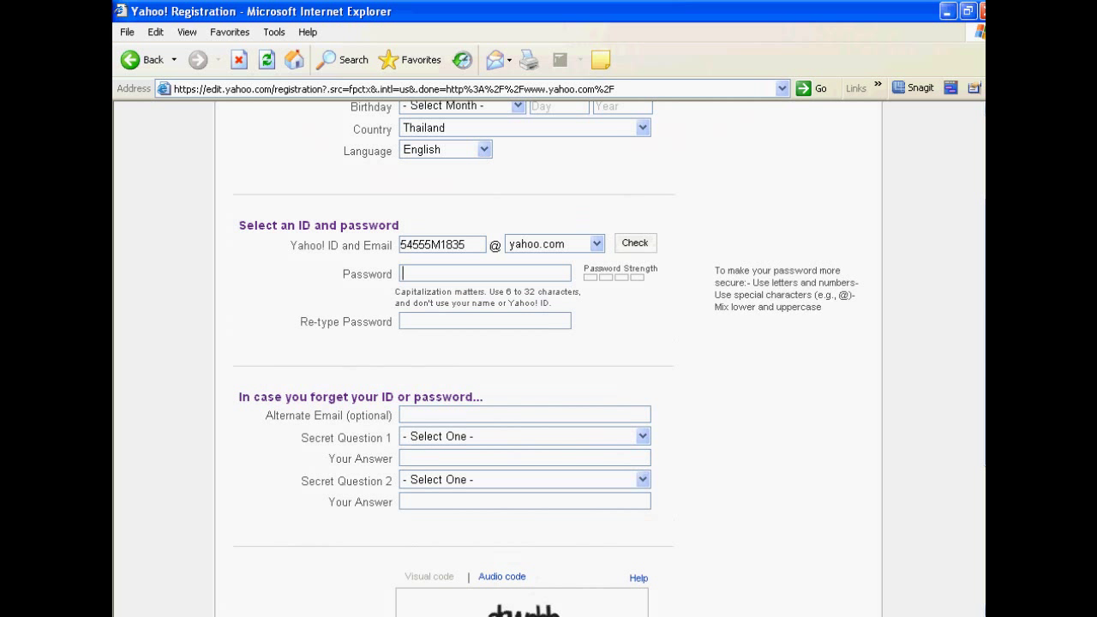
pyautogui.write('•••••')
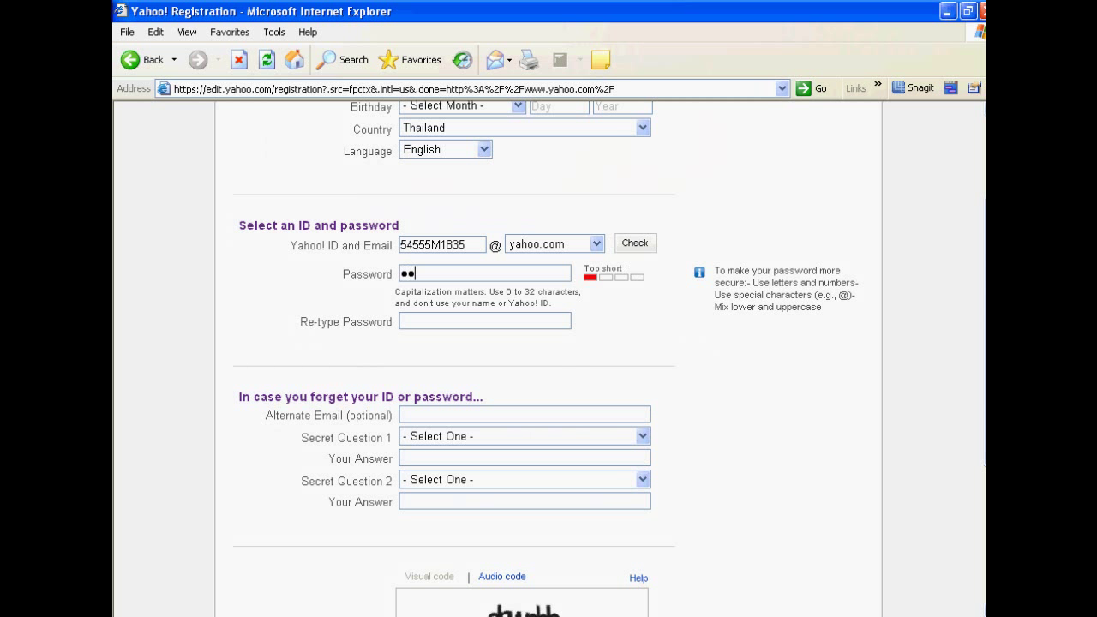
pyautogui.write('••••••')
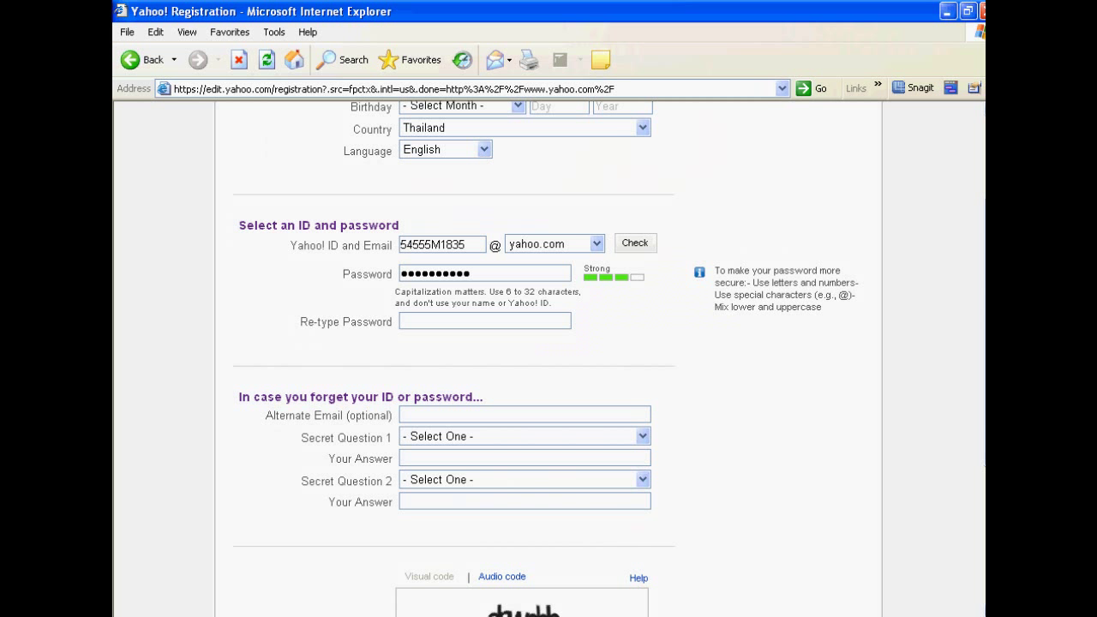
pyautogui.click(485, 321)
pyautogui.write('••••••')
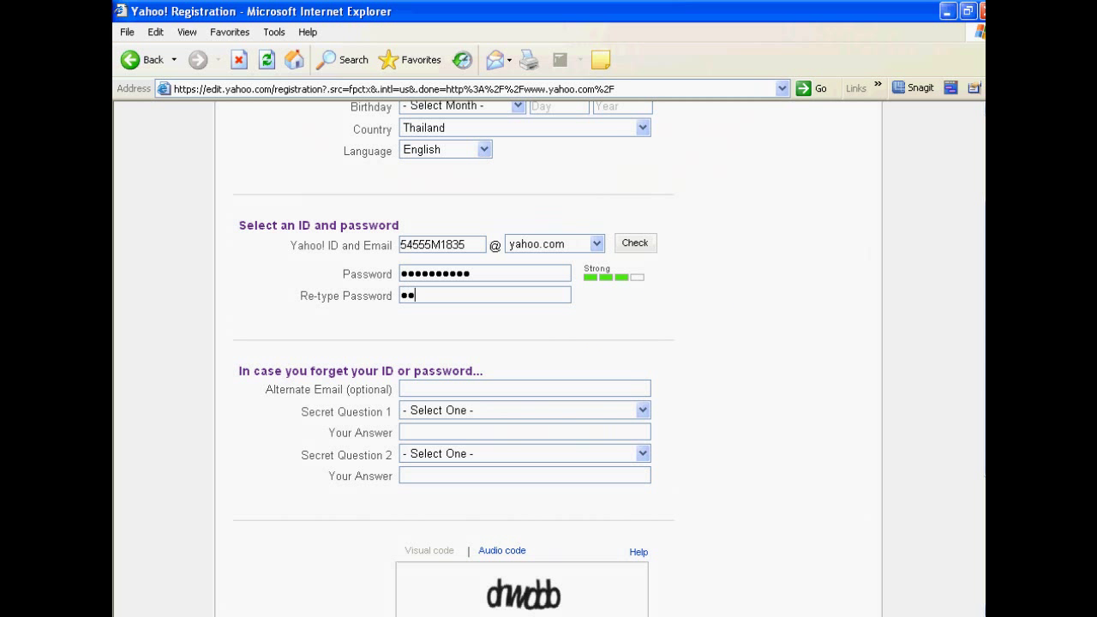
pyautogui.write('•••••')
# Step: Keep yahoo.com as the mail domain and return to the ID field to see suggestions
pyautogui.click(597, 244)
pyautogui.press('Up')
pyautogui.press('Up')
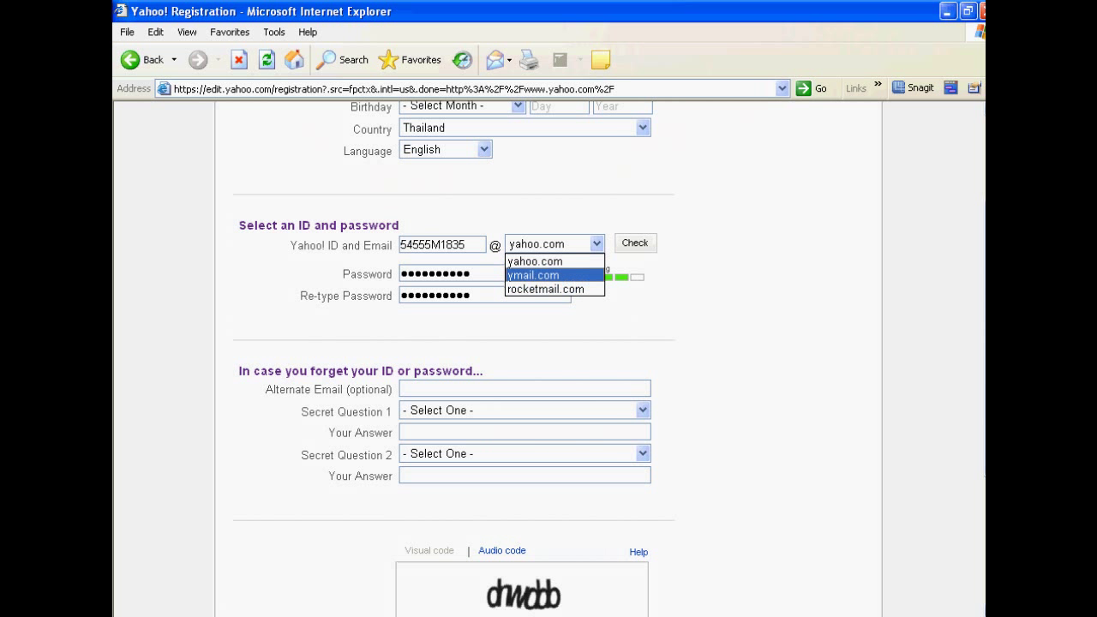
pyautogui.press('Return')
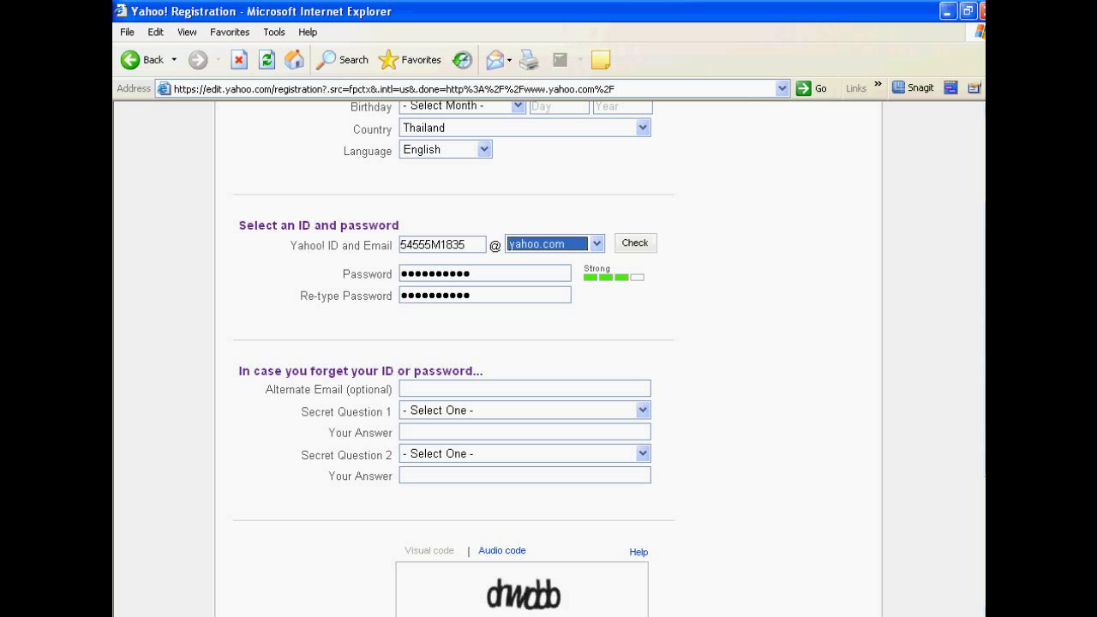
pyautogui.scroll(3, 558, 360)
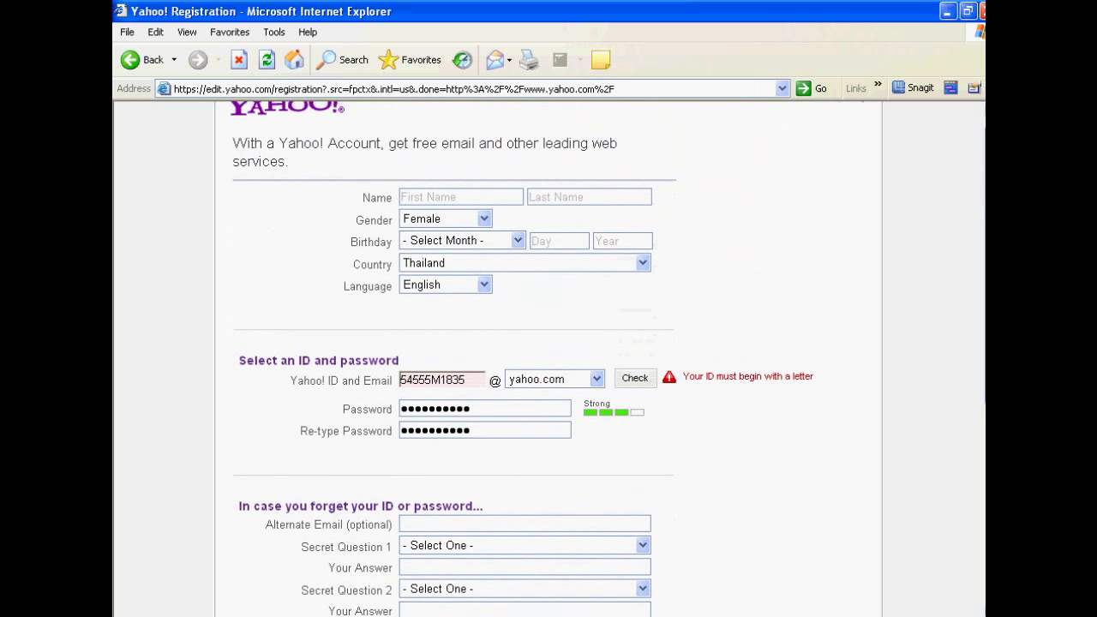
pyautogui.click(463, 380)
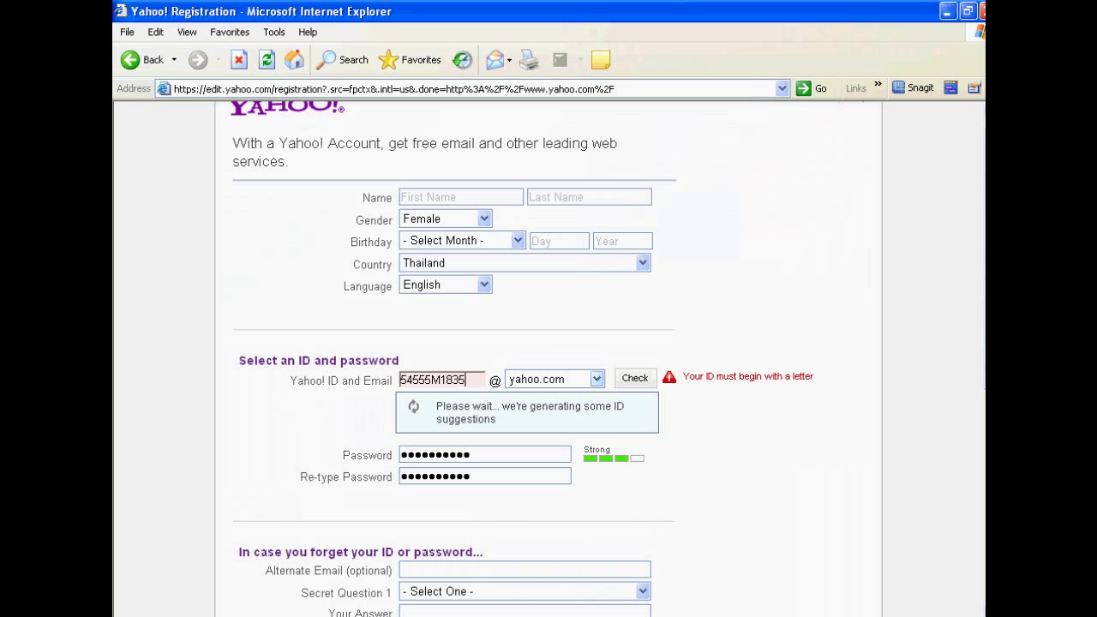
# Step: Enter the user's first name and last name, correcting typos along the way
pyautogui.click(461, 196)
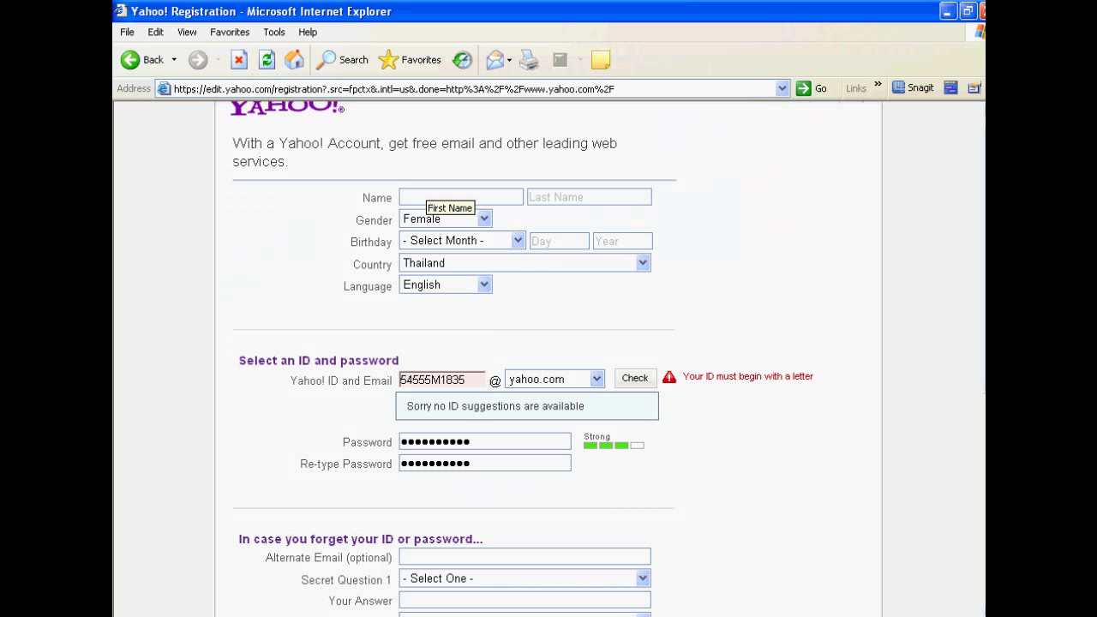
pyautogui.write('UBN')
pyautogui.press('BackSpace')
pyautogui.press('BackSpace')
pyautogui.press('BackSpace')
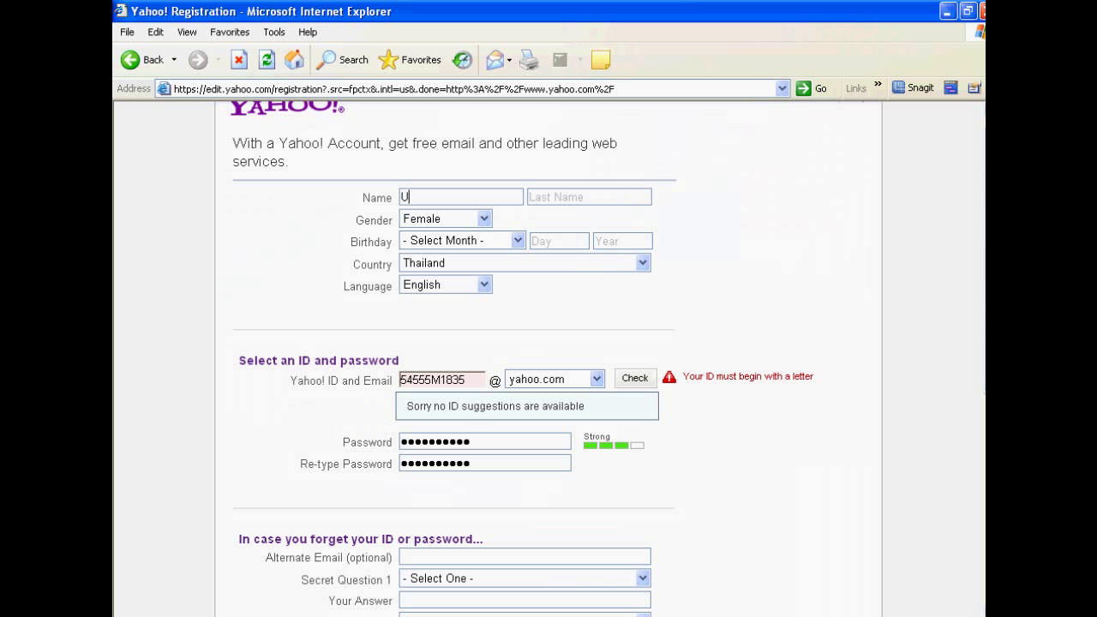
pyautogui.press('Tab')
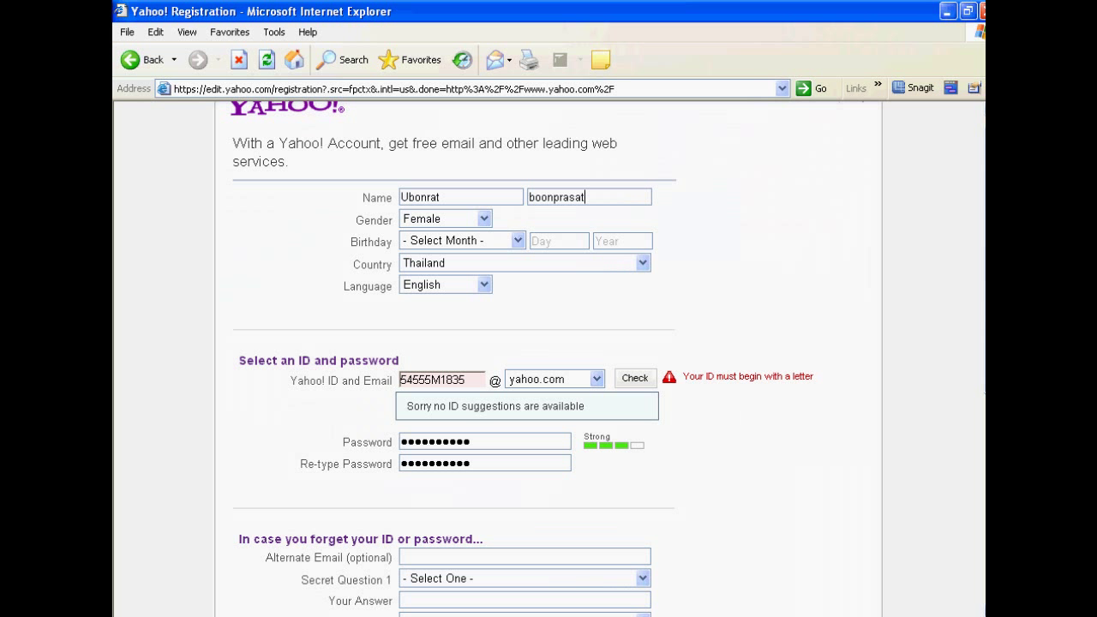
# Step: Set the birthday to June 10, 1973
pyautogui.press('Tab')
pyautogui.hotkey('alt', 'Down')
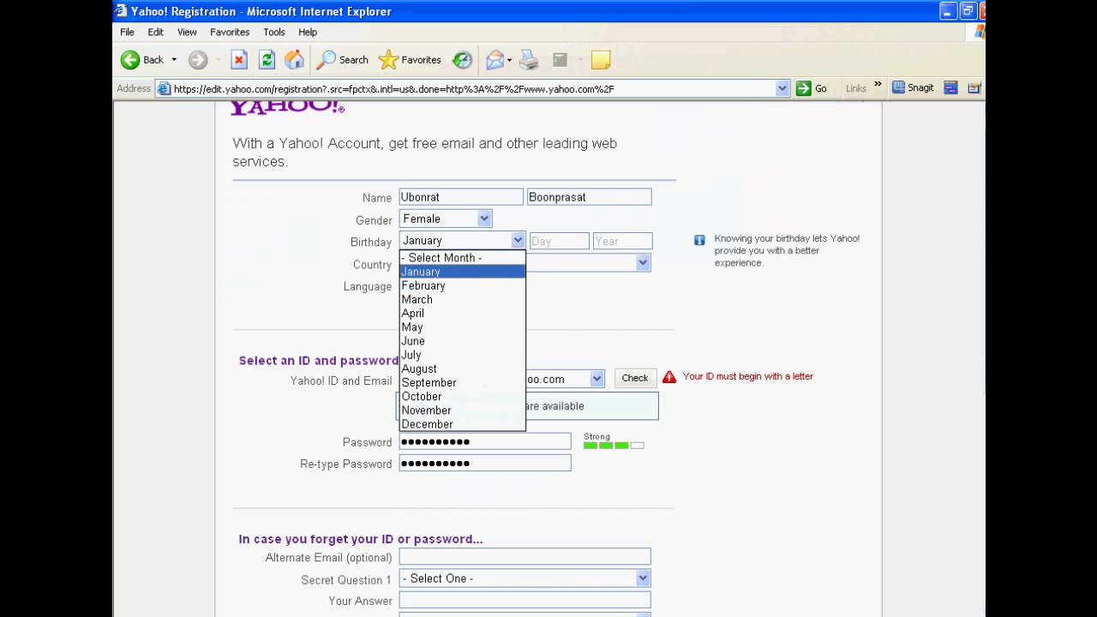
pyautogui.press('Down')
pyautogui.press('Down')
pyautogui.press('Down')
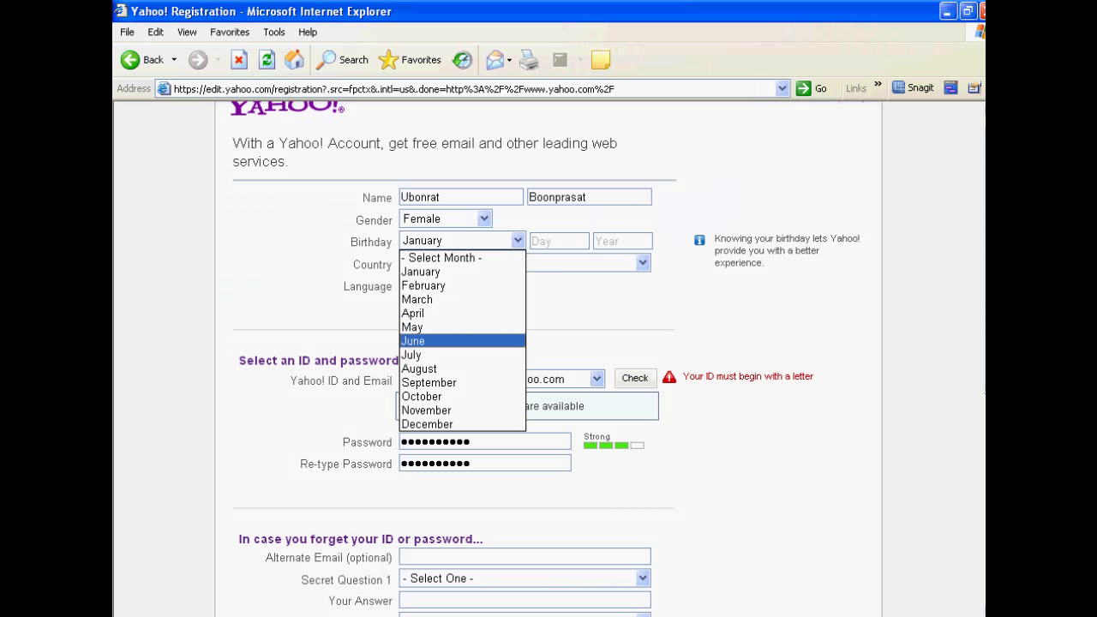
pyautogui.press('Return')
pyautogui.press('Tab')
pyautogui.write('10')
pyautogui.press('Tab')
pyautogui.write('1973')
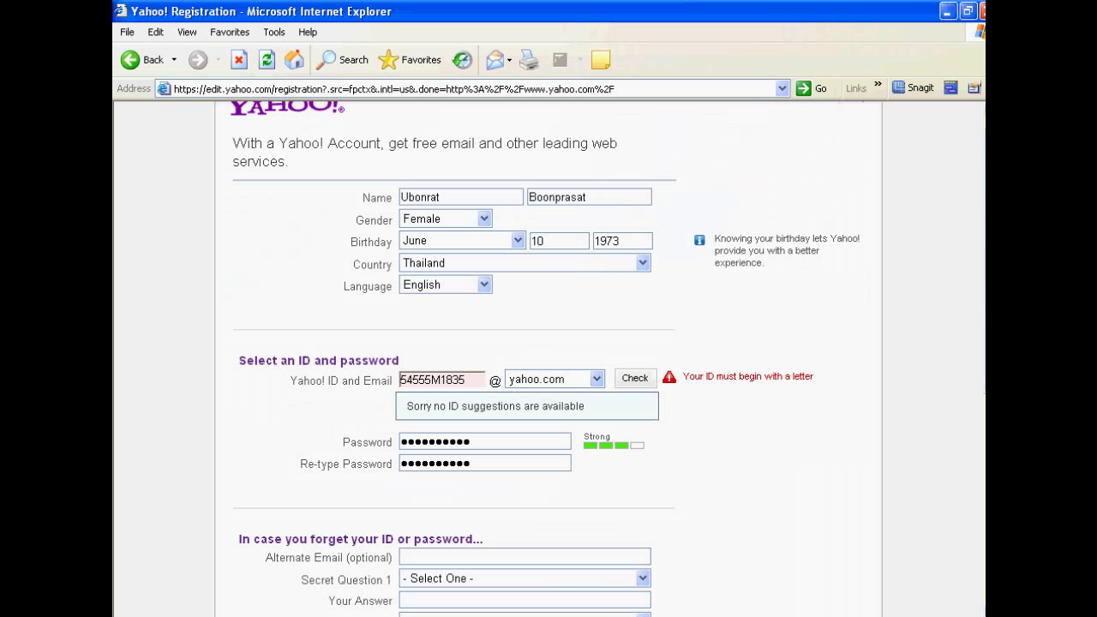
# Step: Add three extra letters to the end of the Yahoo! ID, then select the Alternate Email field
pyautogui.click(465, 380)
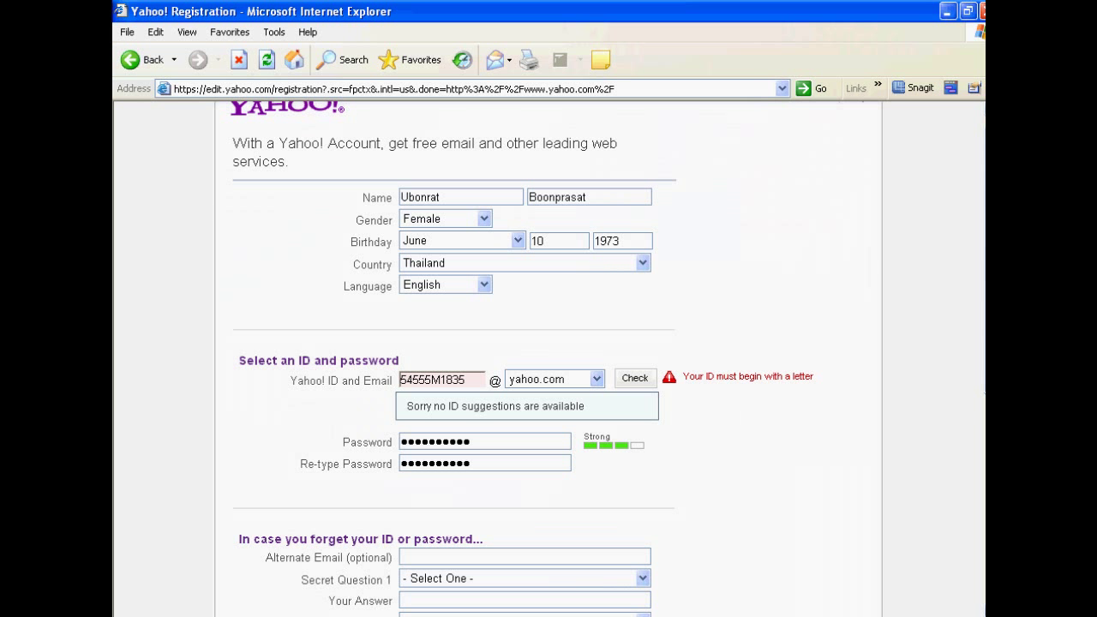
pyautogui.write('yui')
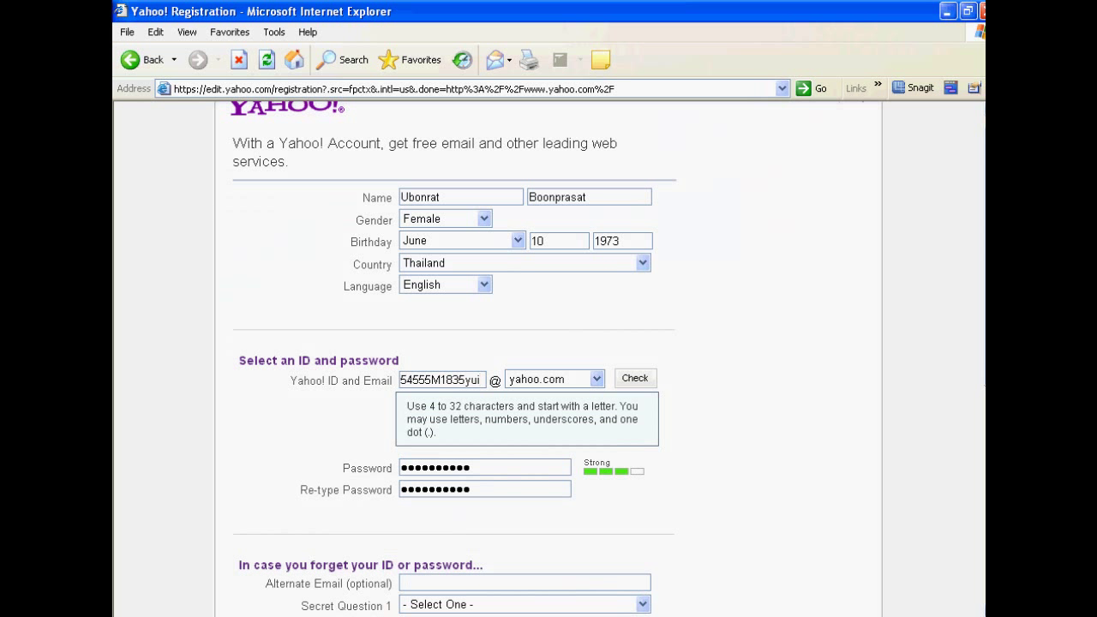
pyautogui.scroll(-5, 548, 360)
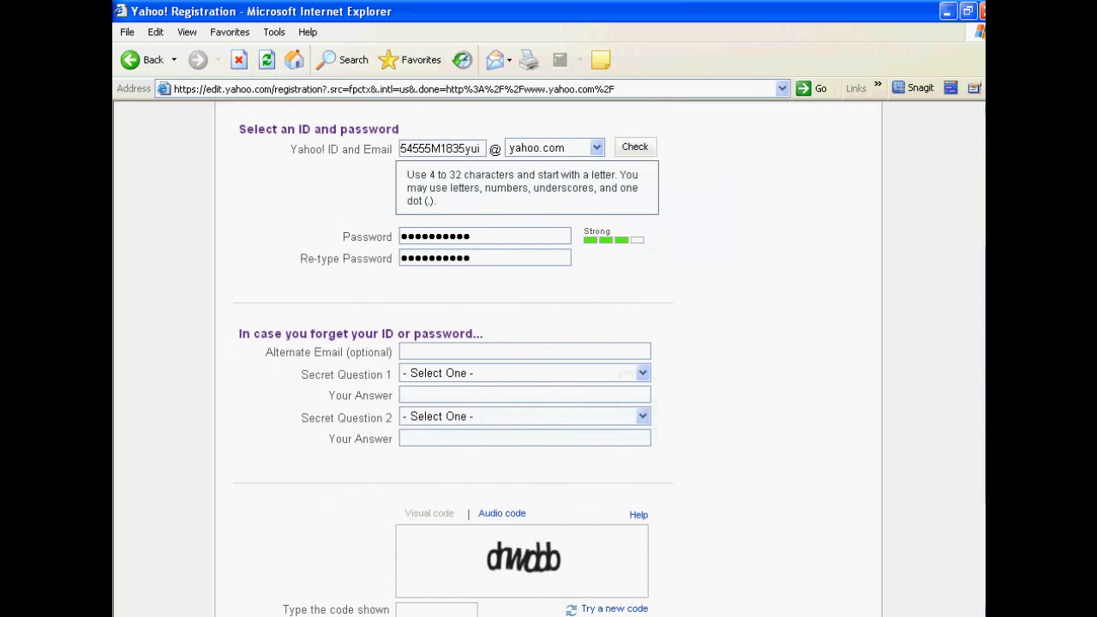
pyautogui.click(525, 352)
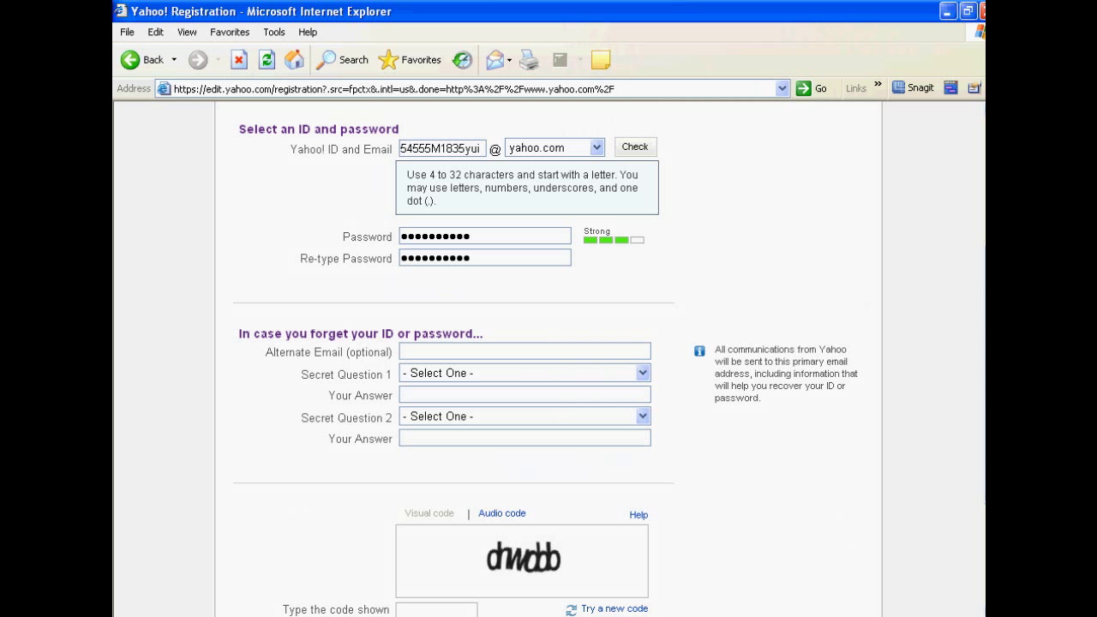
pyautogui.scroll(-2, 549, 360)
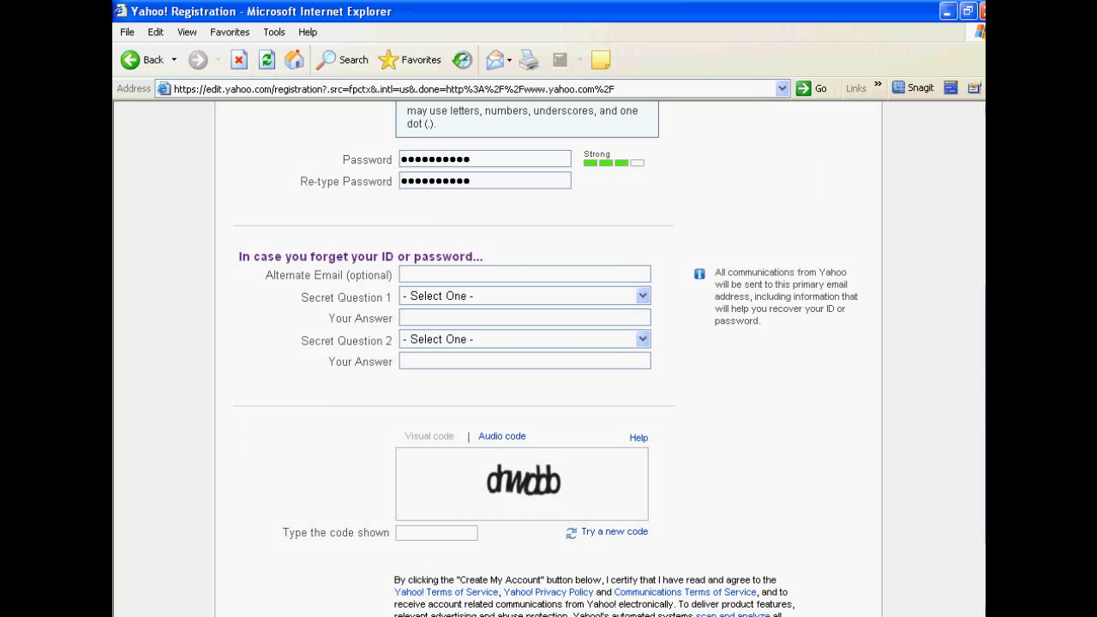
# Step: Type the verification code shown in the captcha image, correcting a mistyped character
pyautogui.scroll(-1, 546, 360)
pyautogui.scroll(-3, 548, 360)
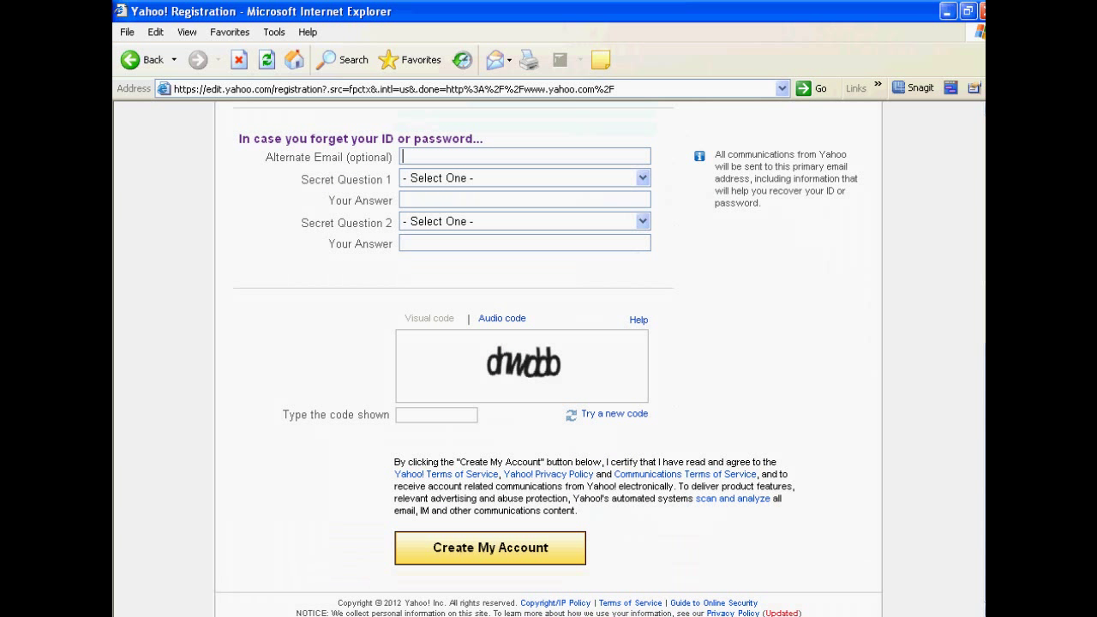
pyautogui.click(437, 415)
pyautogui.write('dww')
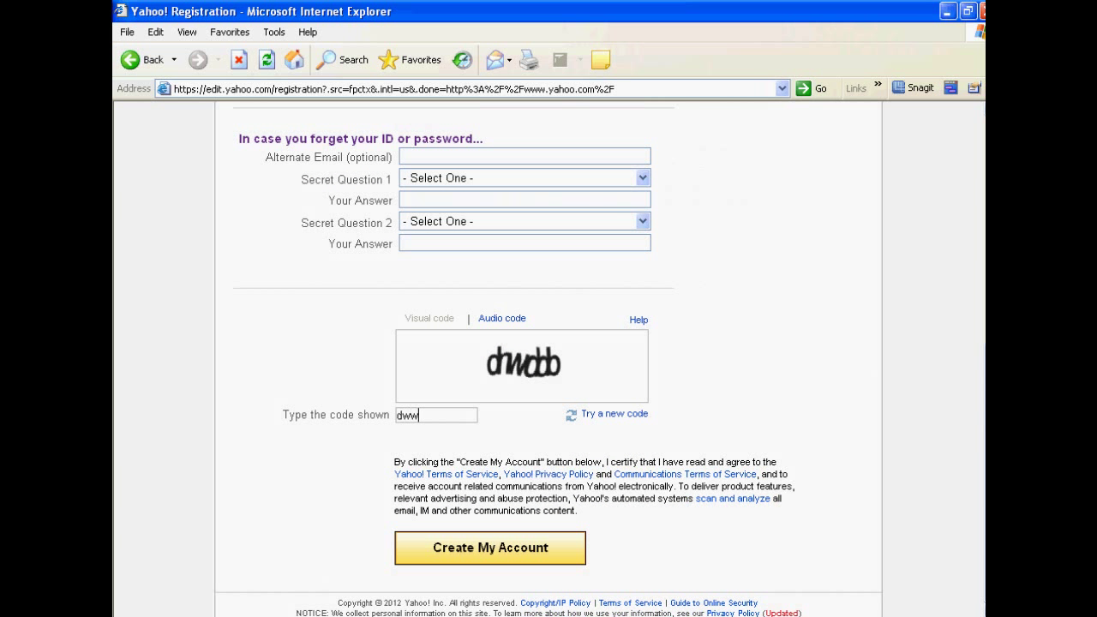
pyautogui.press('BackSpace')
pyautogui.press('BackSpace')
pyautogui.write('nwobb')
# Step: Choose "What is your oldest cousin's name?" as Secret Question 1
pyautogui.scroll(3, 549, 343)
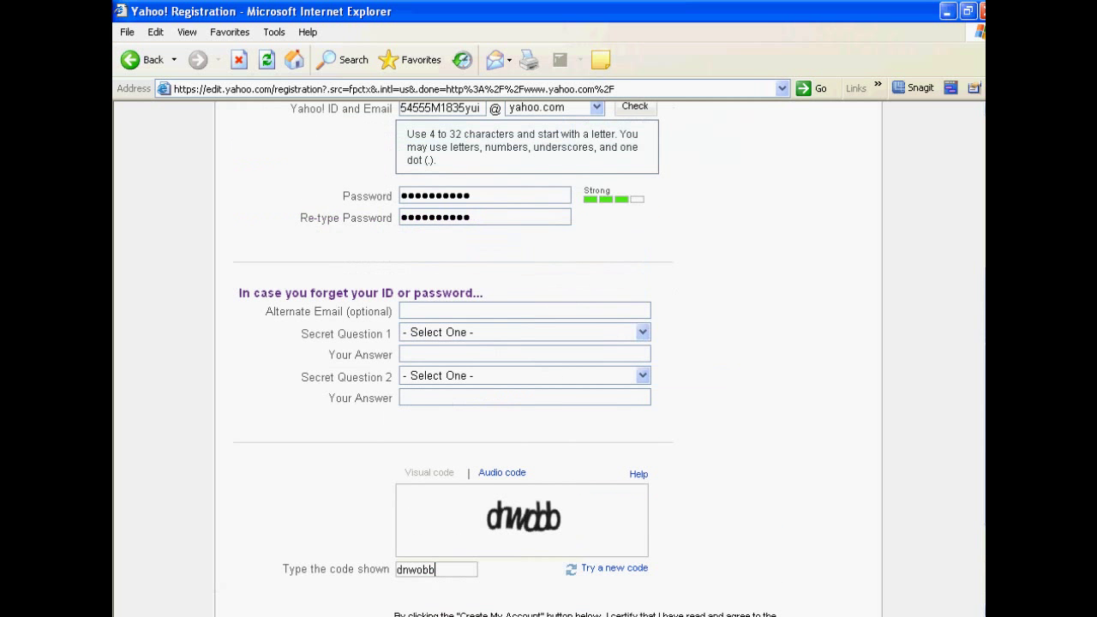
pyautogui.click(446, 311)
pyautogui.click(643, 332)
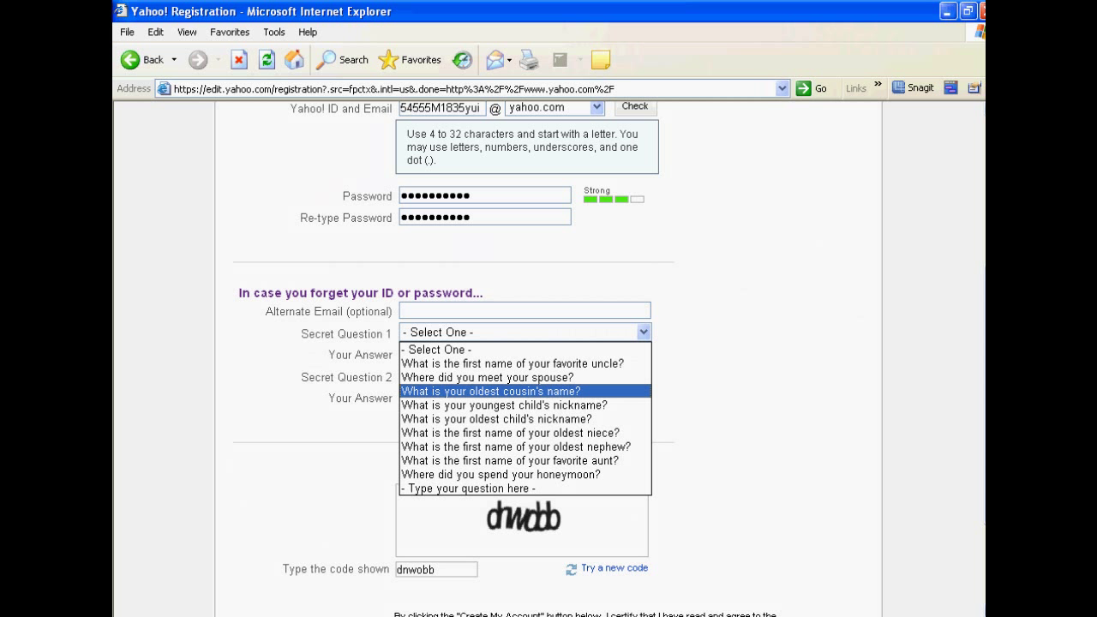
pyautogui.press('Return')
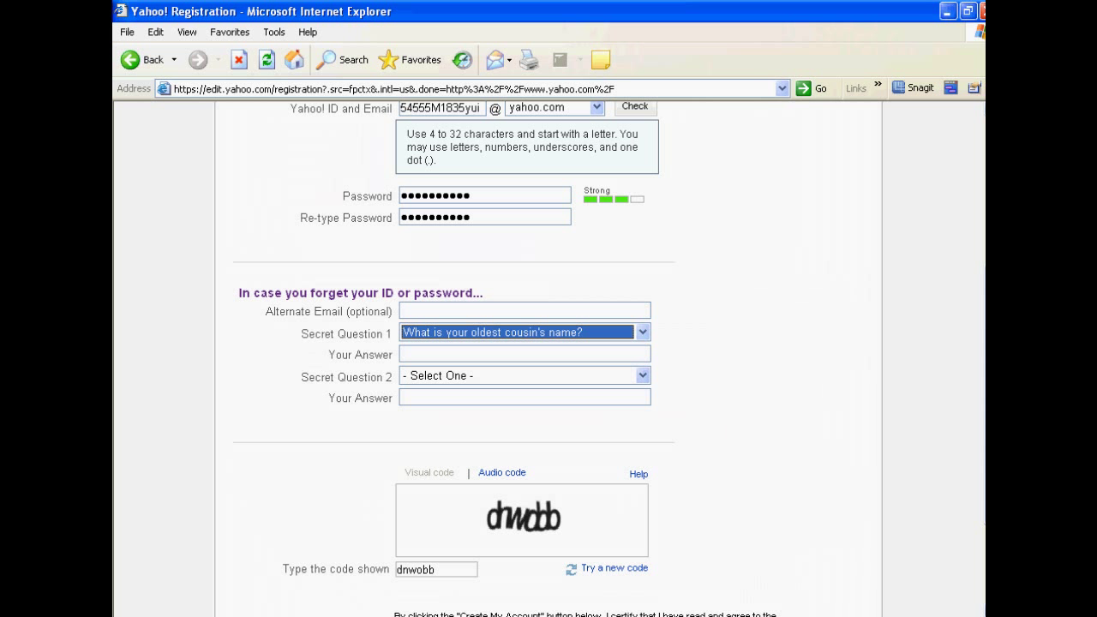
pyautogui.press('Tab')
# Step: Dismiss the secure-connection Security Alert on the Yahoo! Thailand homepage
pyautogui.scroll(-3, 549, 343)
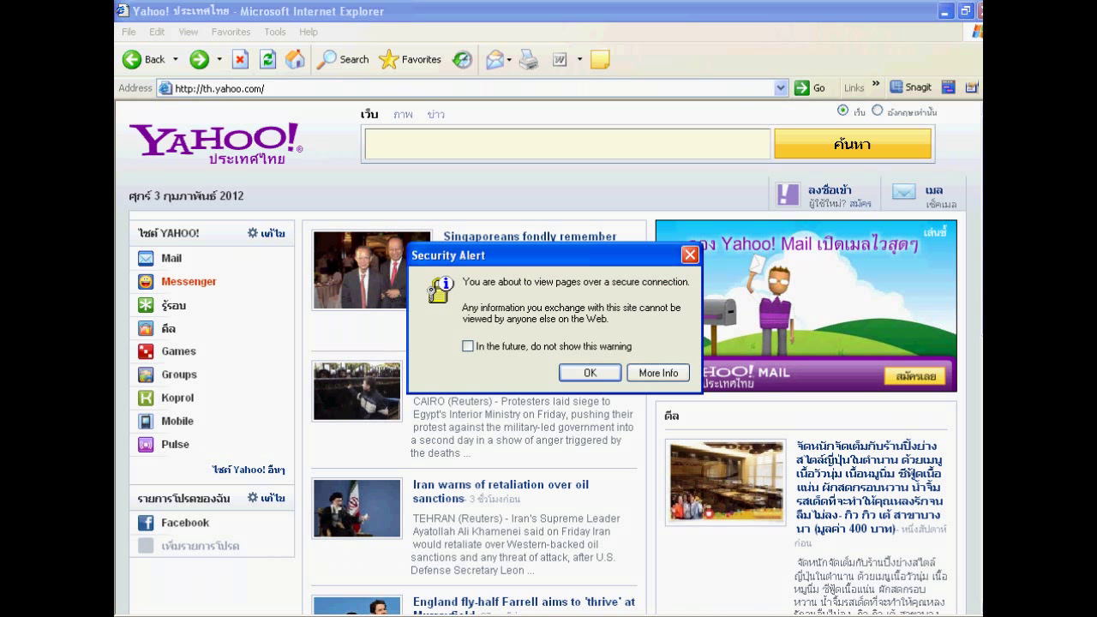
pyautogui.press('Return')
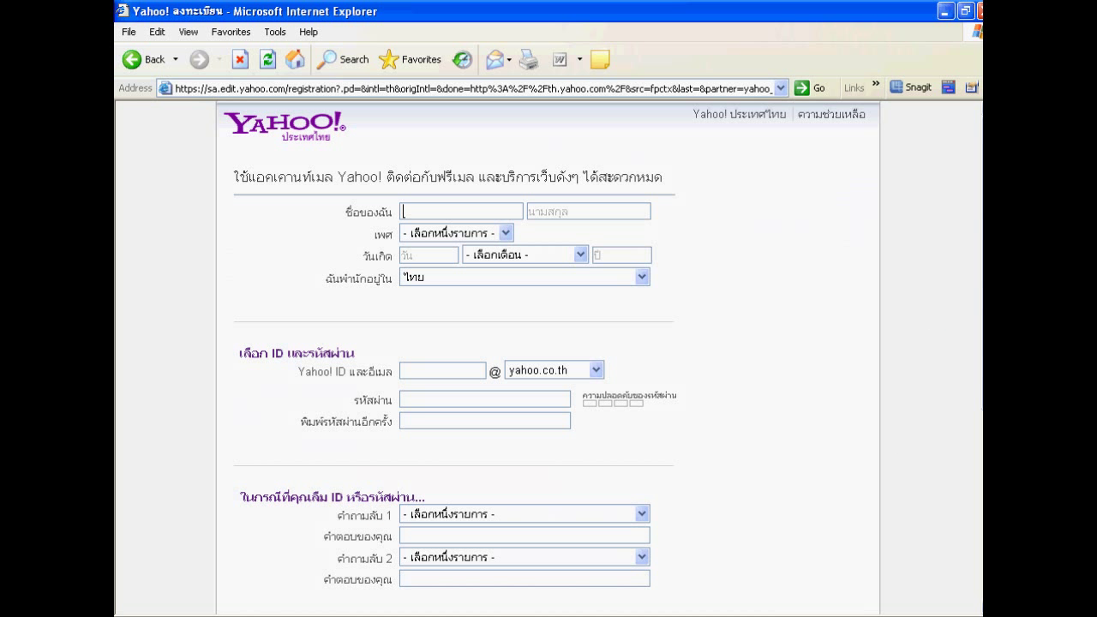
# Step: Enter the Thai first and last name and set gender to หญิง (female)
pyautogui.press('Tab')
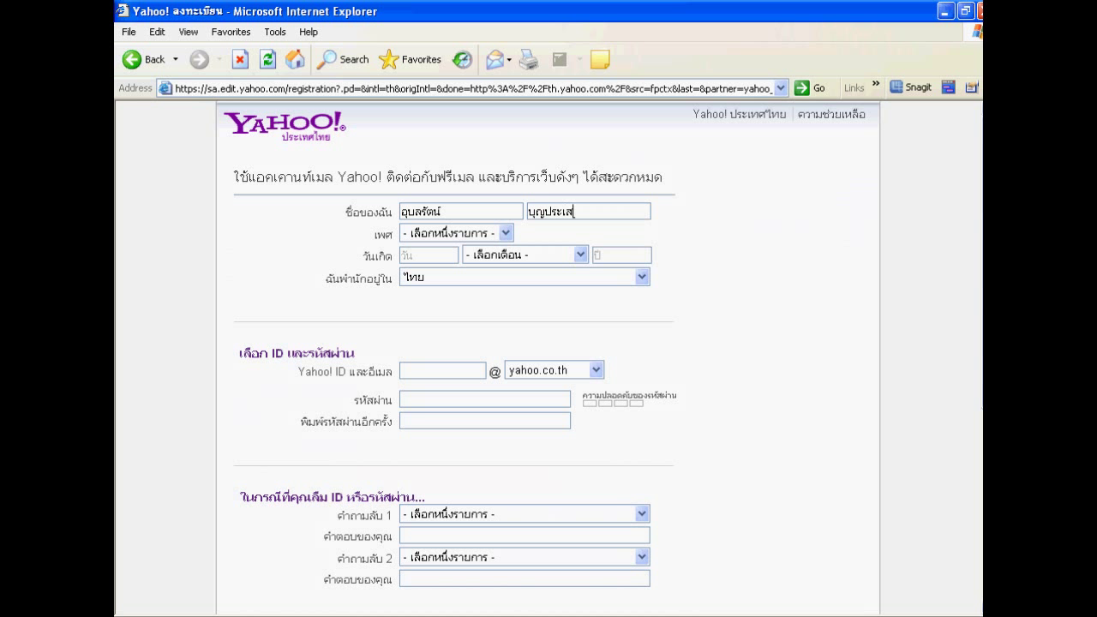
pyautogui.click(505, 233)
pyautogui.press('Down')
pyautogui.press('Down')
pyautogui.press('Return')
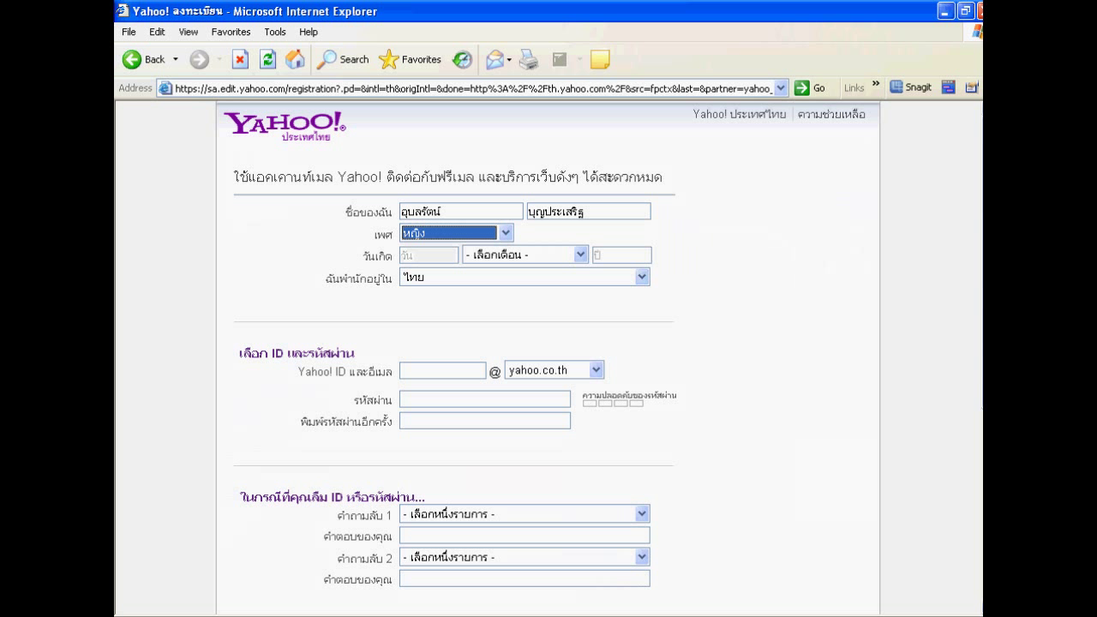
pyautogui.press('Tab')
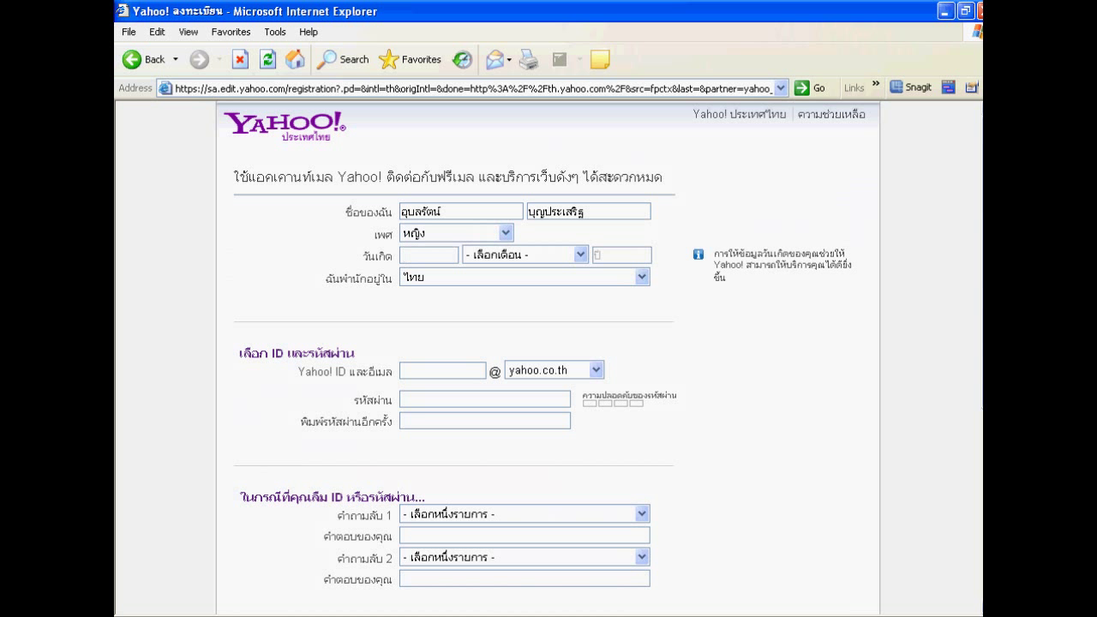
# Step: Set the birthday to day 10, month มิถุนายน (June)
pyautogui.write('10')
pyautogui.click(581, 254)
pyautogui.press('Down')
pyautogui.press('Down')
pyautogui.press('Down')
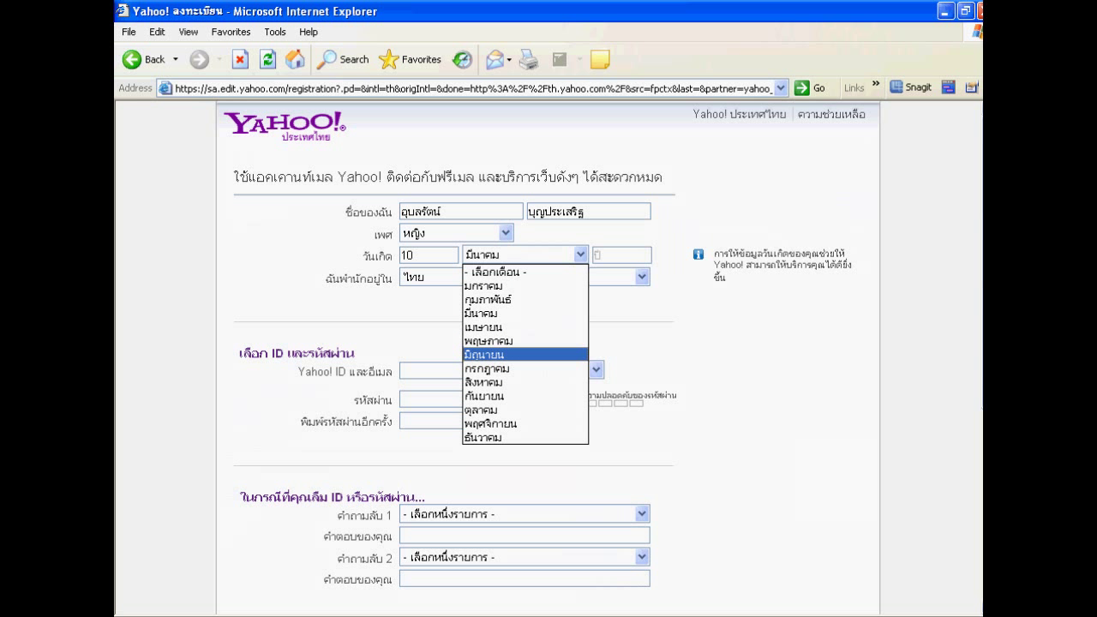
pyautogui.press('Return')
pyautogui.press('Tab')
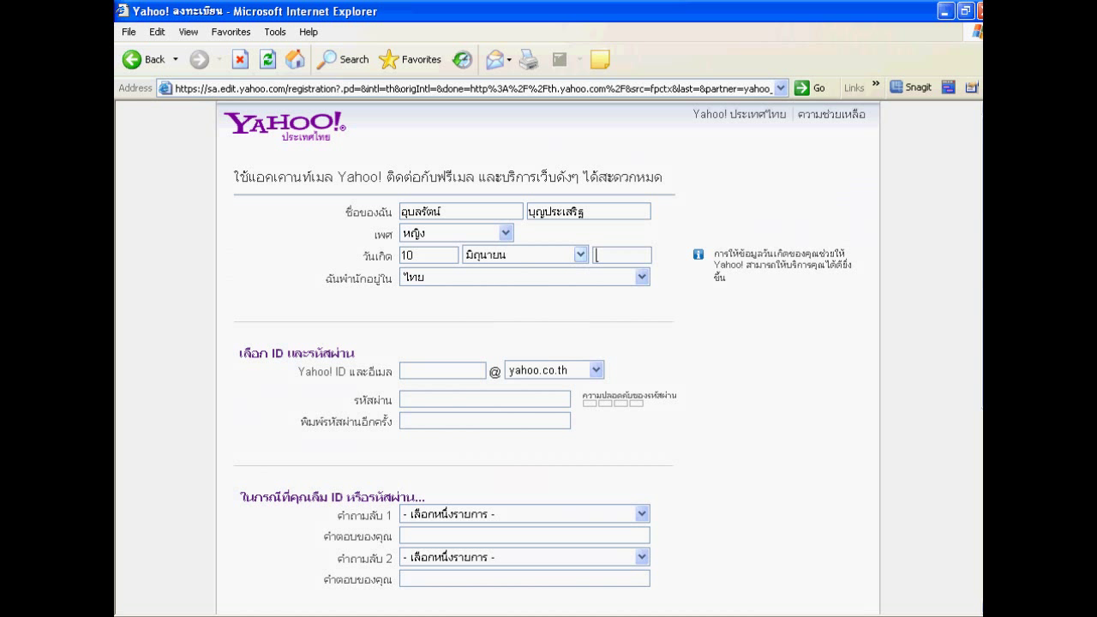